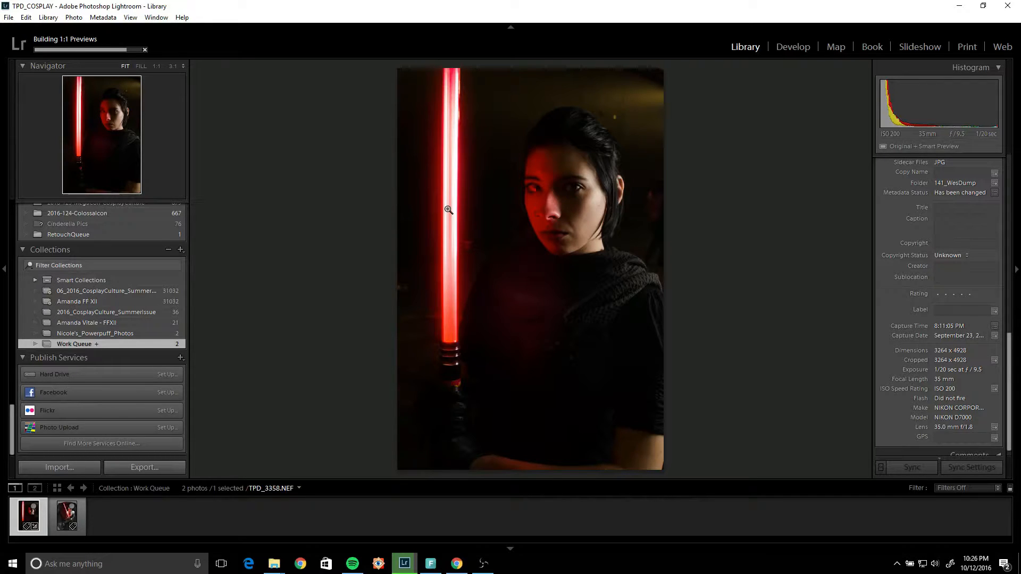
Check the lightsaber portrait's metadata in the Library and open the photo in the Develop module.
scroll(947, 389, down, 1)
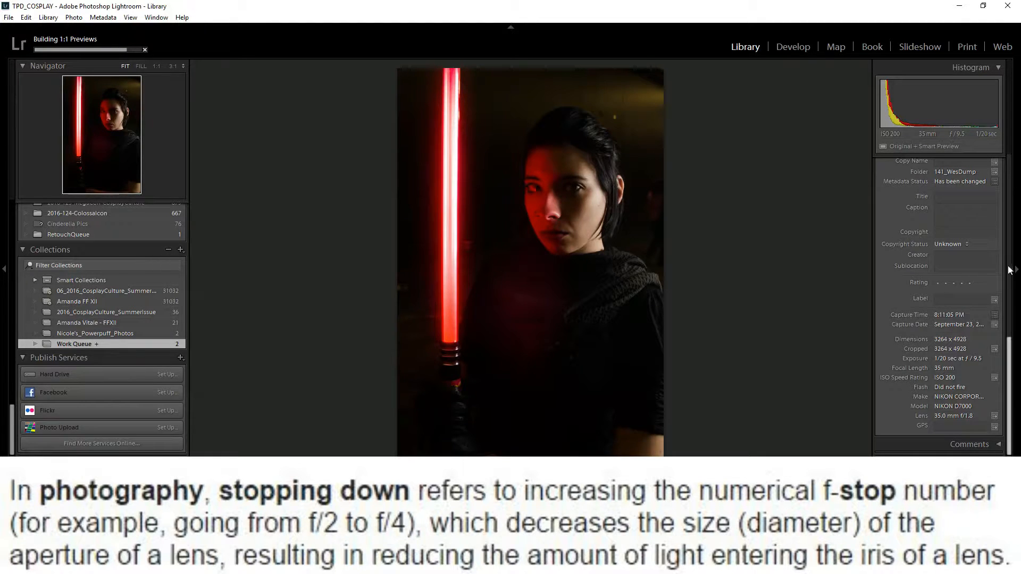
drag(1012, 347, 1016, 171)
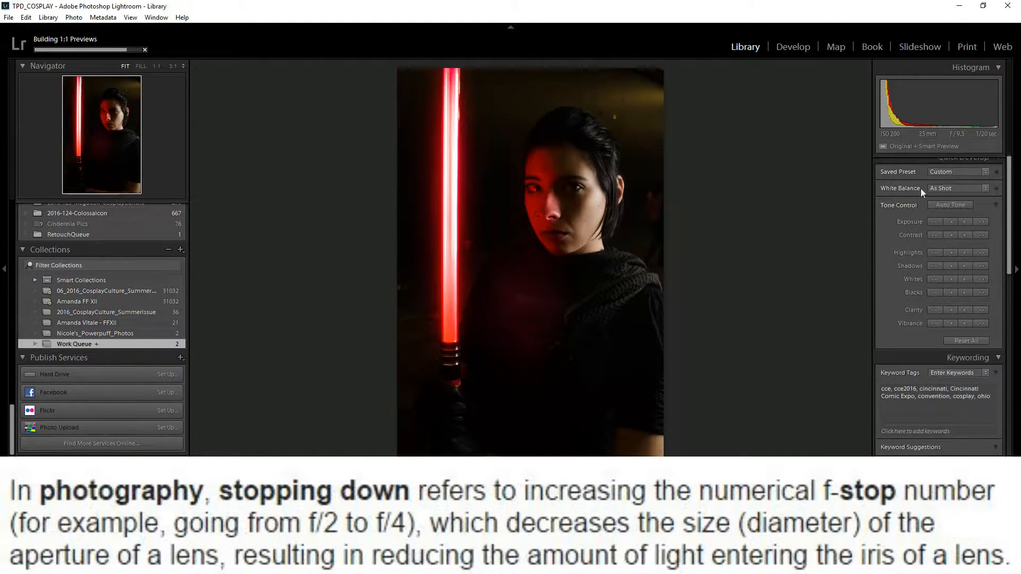
key(d)
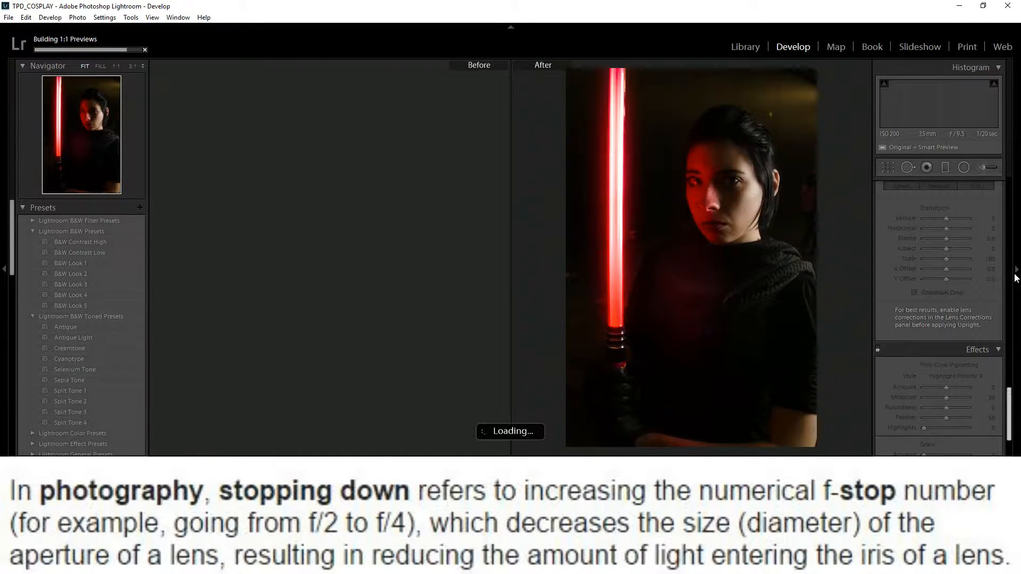
Try raising the portrait's overall exposure to +4.05 and undo the change.
scroll(1008, 319, up, 5)
scroll(1008, 298, up, 8)
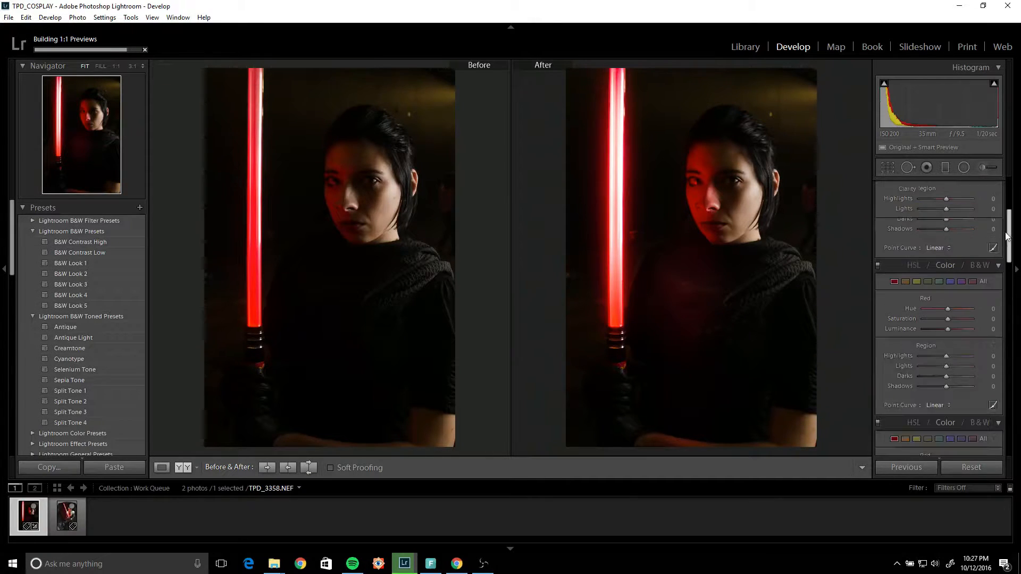
drag(945, 272, 963, 271)
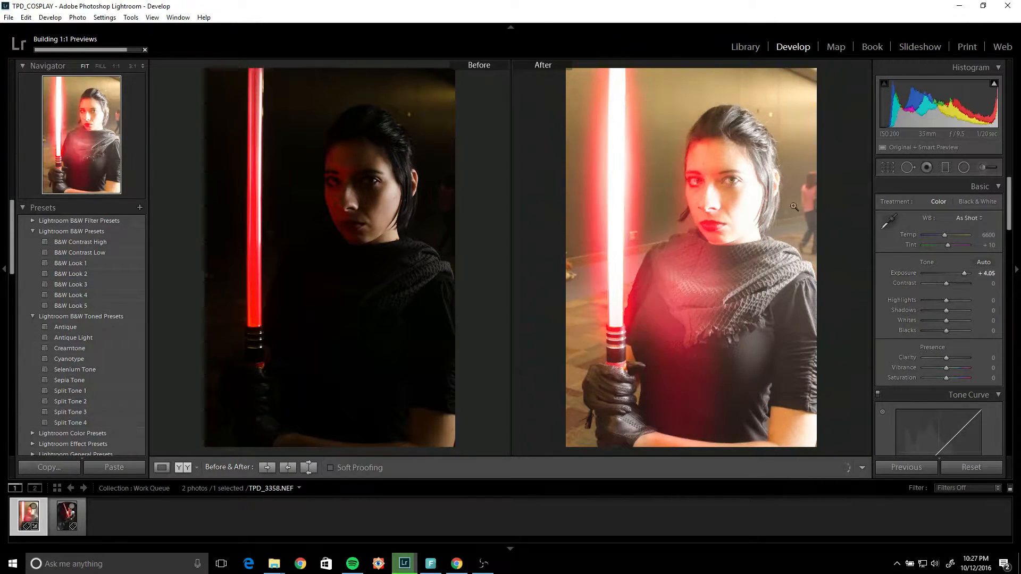
key(ctrl+z)
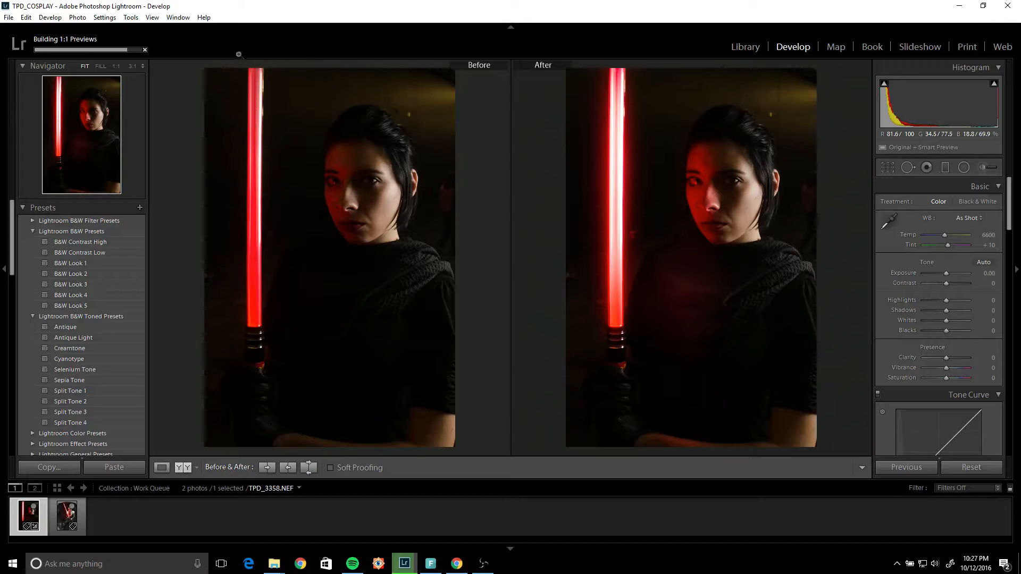
Compare the before and after versions at 1:1 on the red-lit eye and along the lightsaber blade's glow.
click(337, 178)
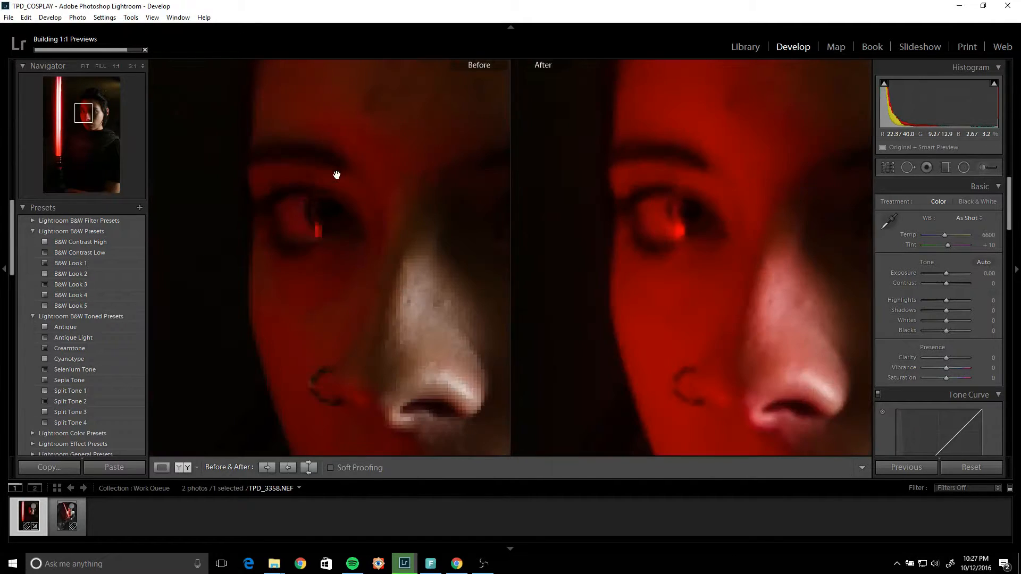
click(326, 205)
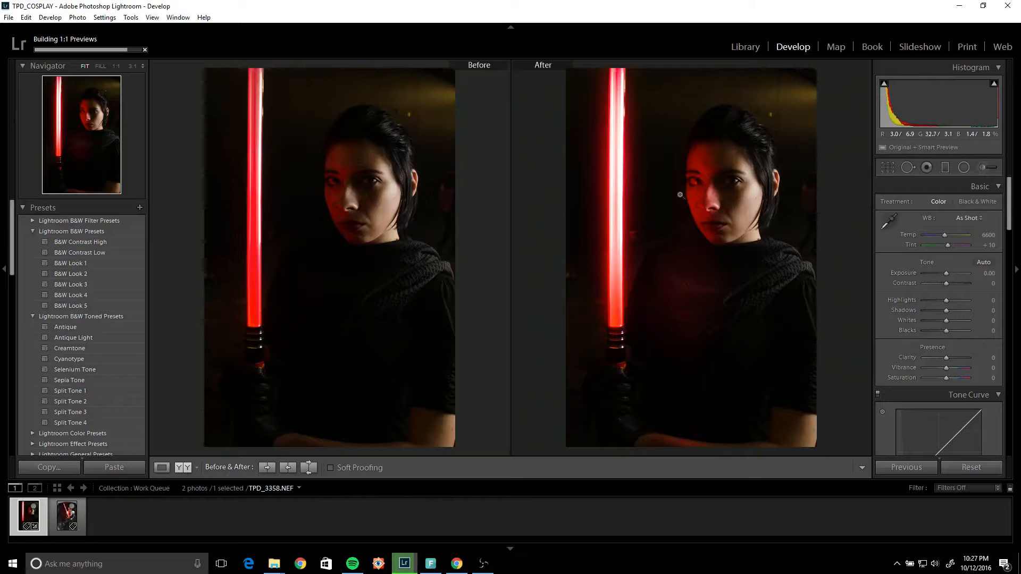
click(615, 183)
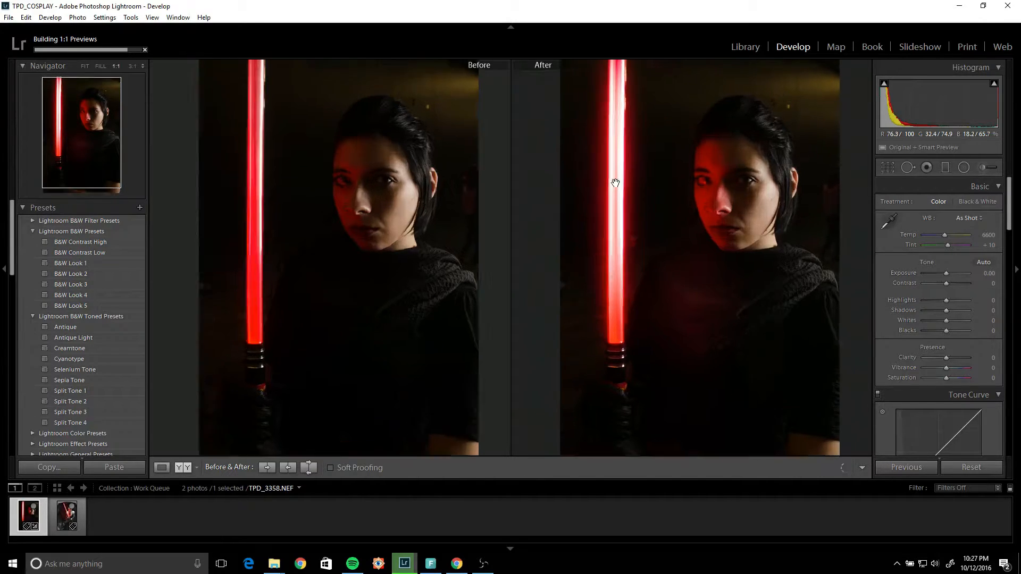
drag(613, 183, 678, 205)
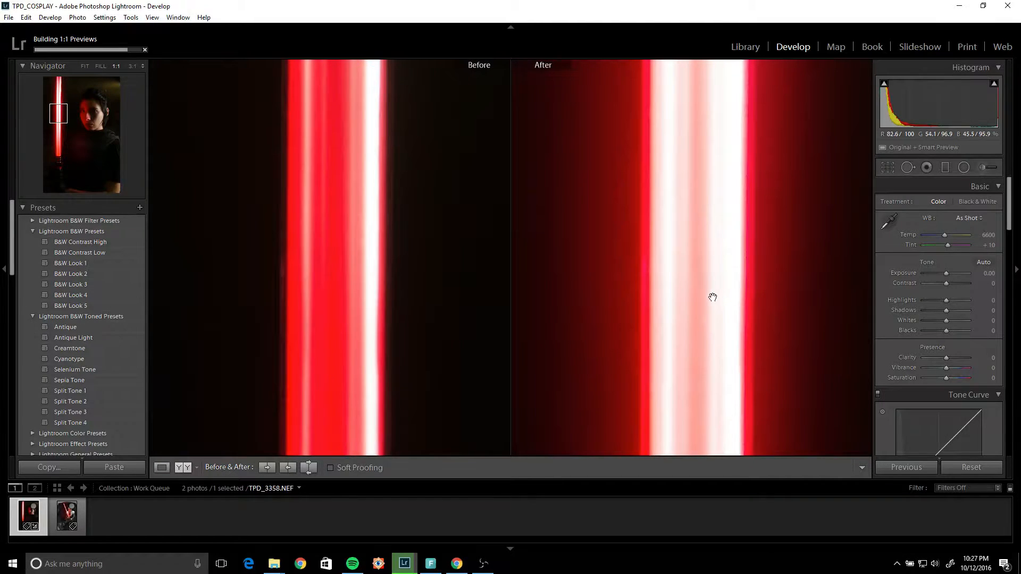
drag(718, 356, 729, 71)
drag(705, 265, 688, 114)
drag(709, 319, 695, 84)
drag(707, 293, 708, 410)
drag(737, 91, 703, 383)
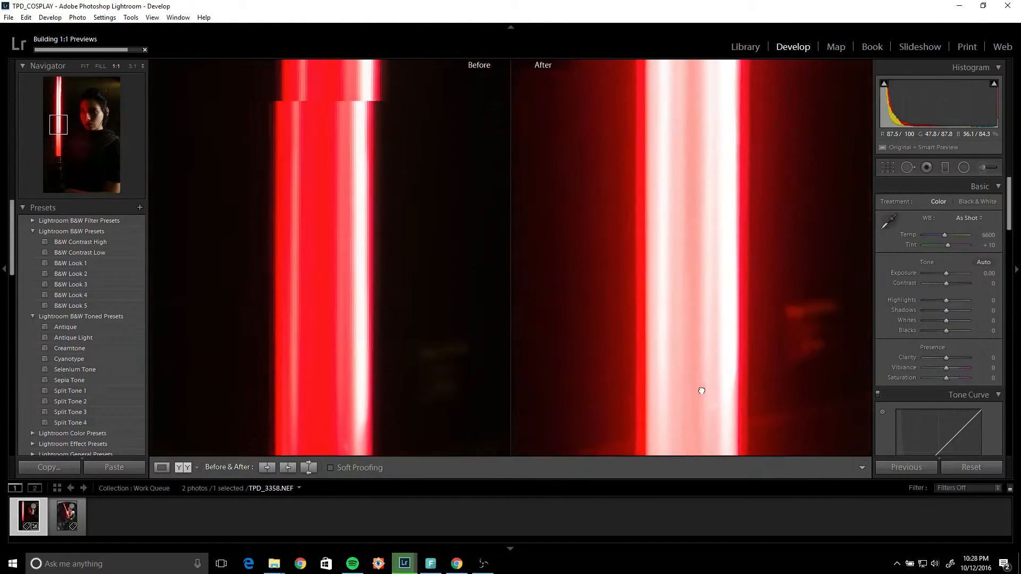
drag(715, 158, 597, 342)
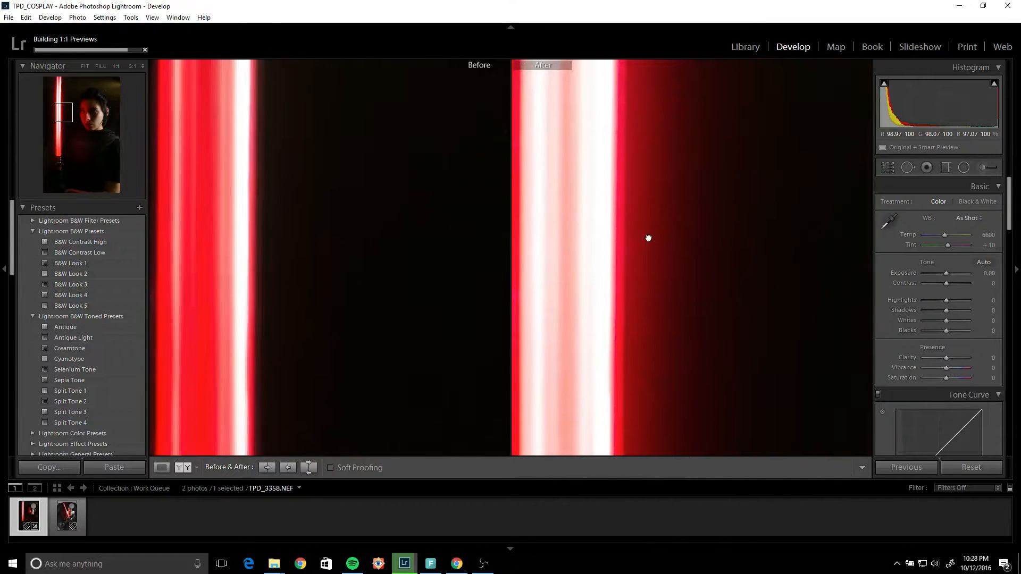
click(648, 238)
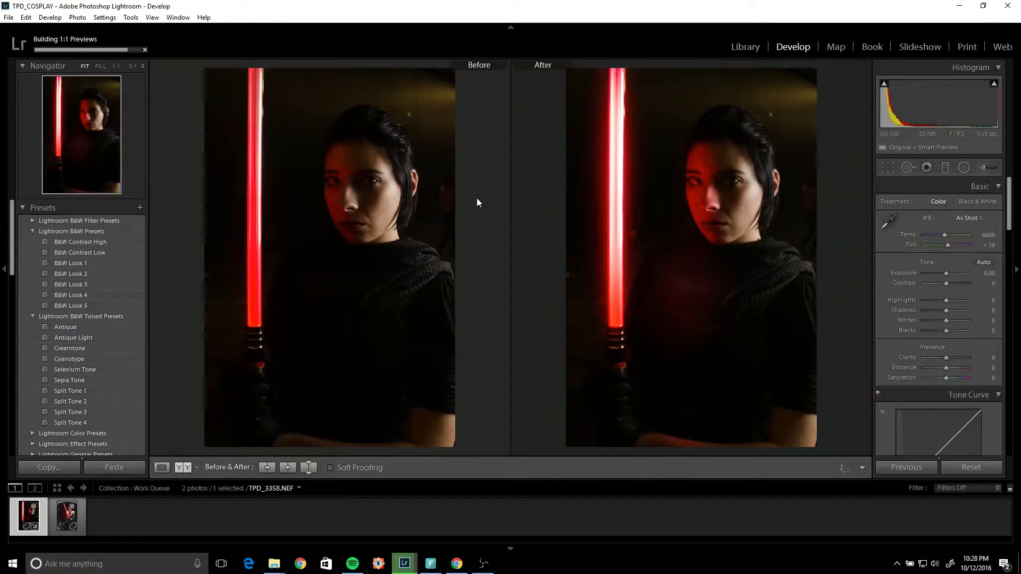
Compare the before and after versions of the red light on the nose and cheek and of the blade's upper end.
click(699, 186)
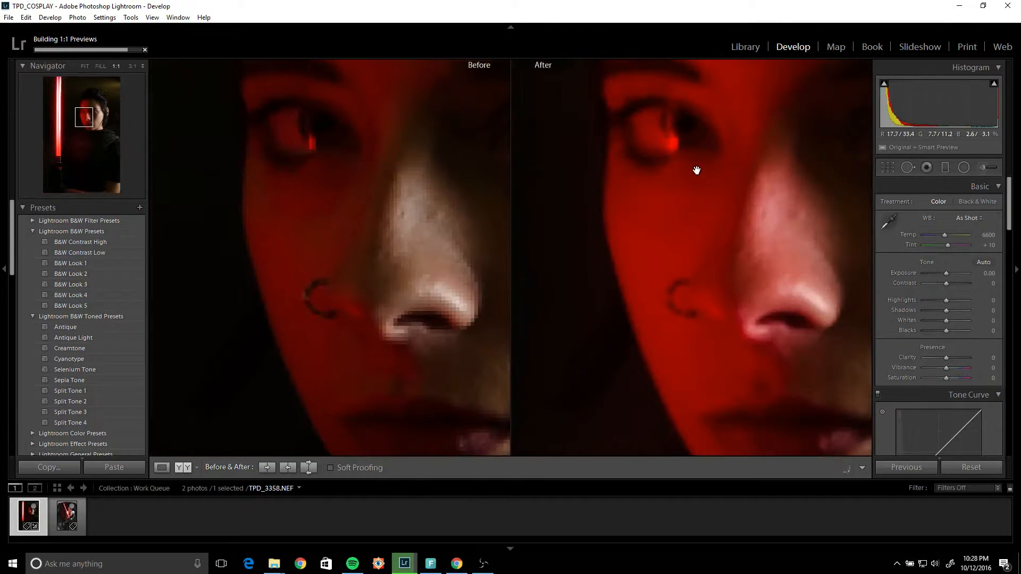
drag(724, 213, 784, 454)
click(709, 356)
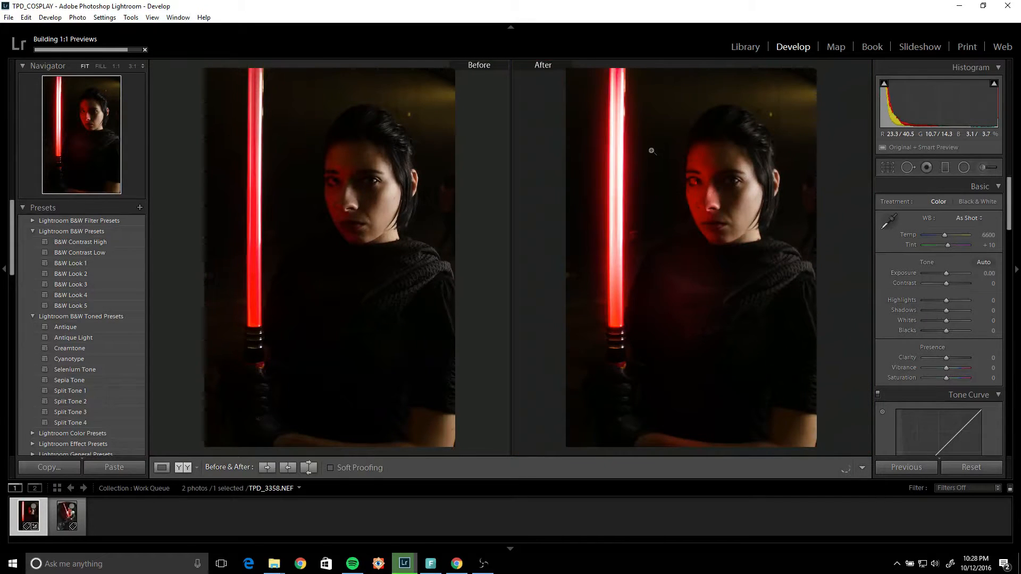
click(621, 96)
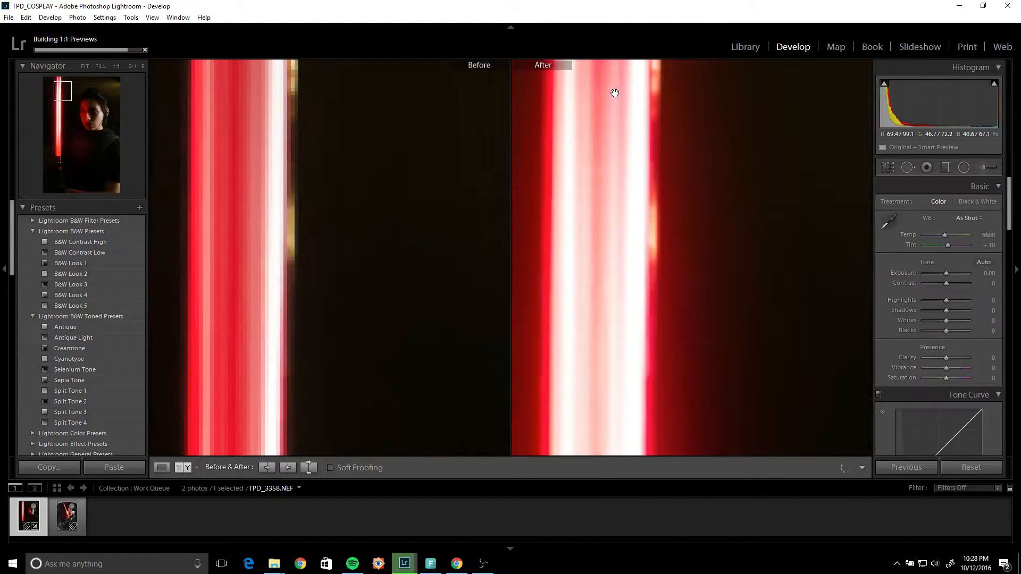
click(615, 92)
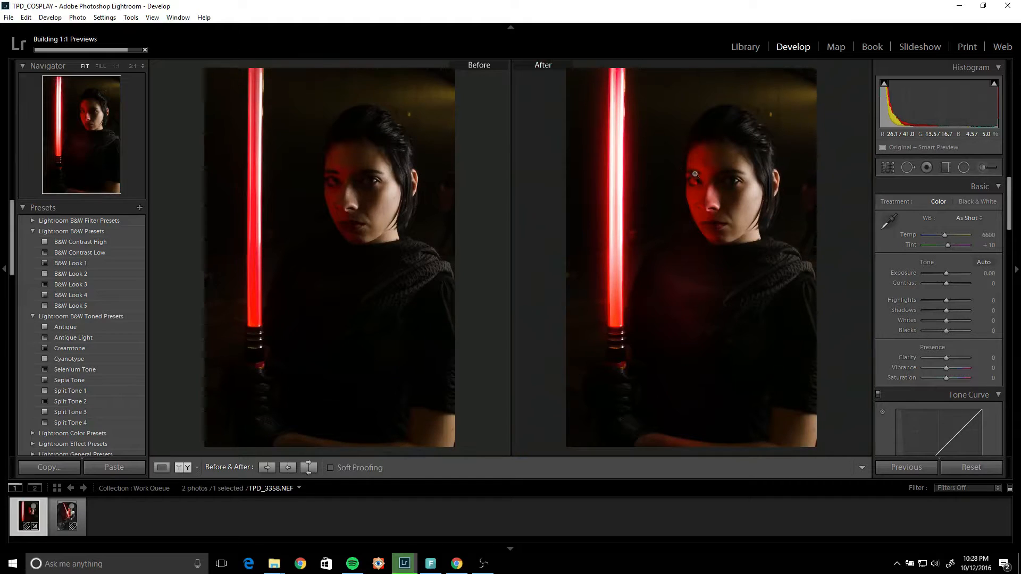
Return to the single view of the photo with its earlier edits reset and start the Radial Filter tool.
key(y)
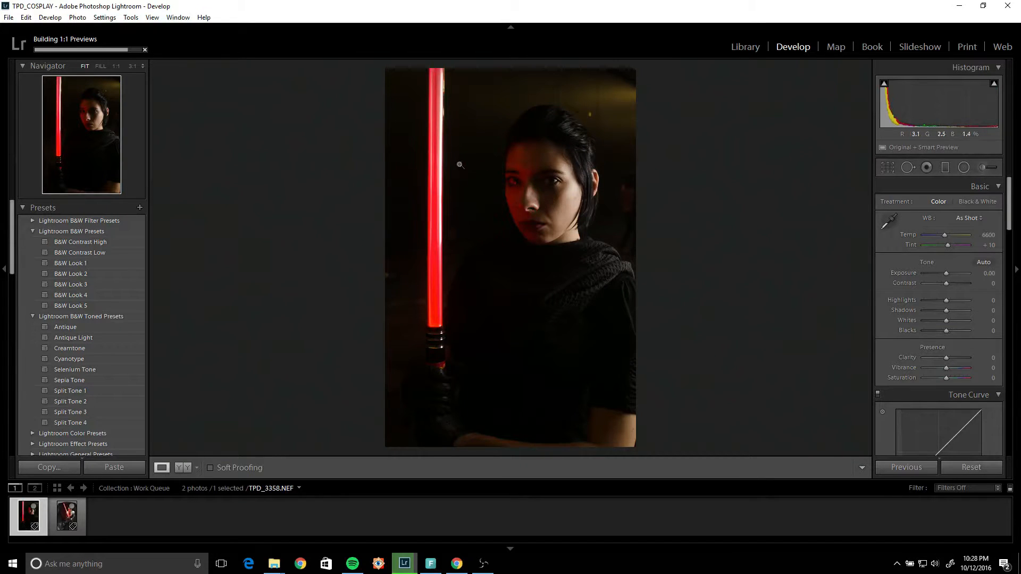
click(965, 168)
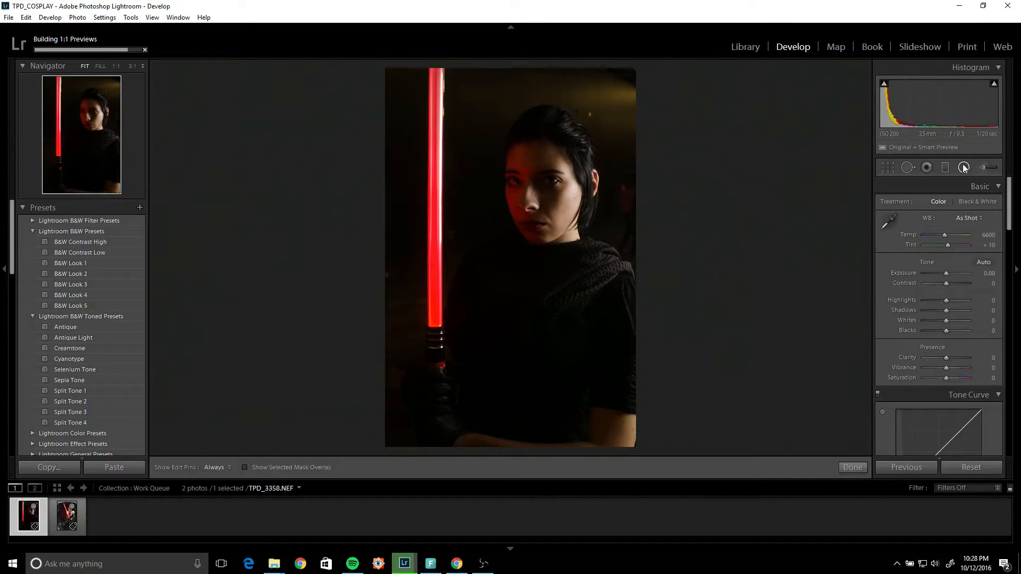
click(944, 203)
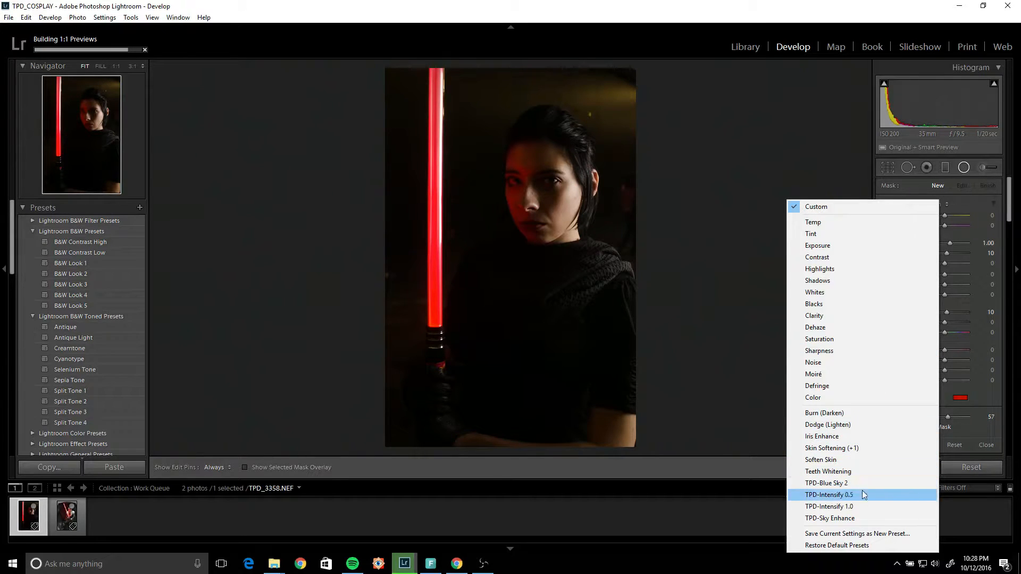
click(975, 203)
key(y)
click(975, 203)
click(911, 187)
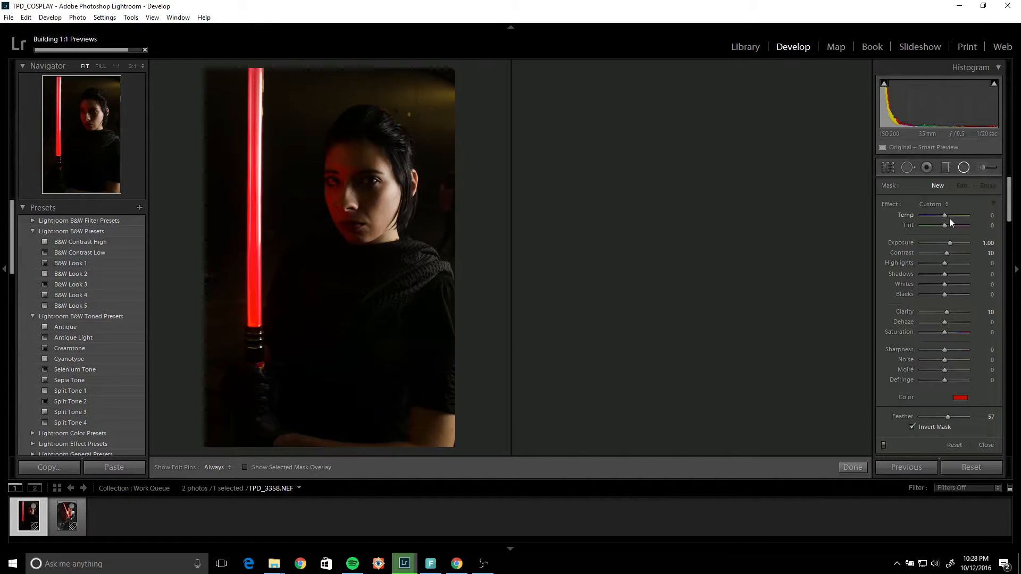
key(y)
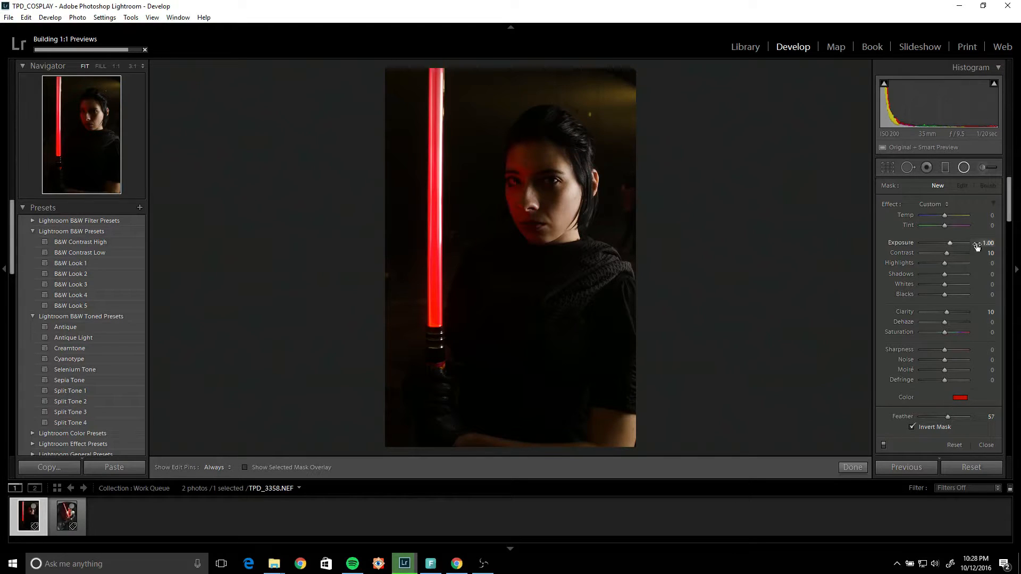
Set the radial filter's effect to the TPD-Intensify 0.5 preset and give it a saturated red color.
click(944, 203)
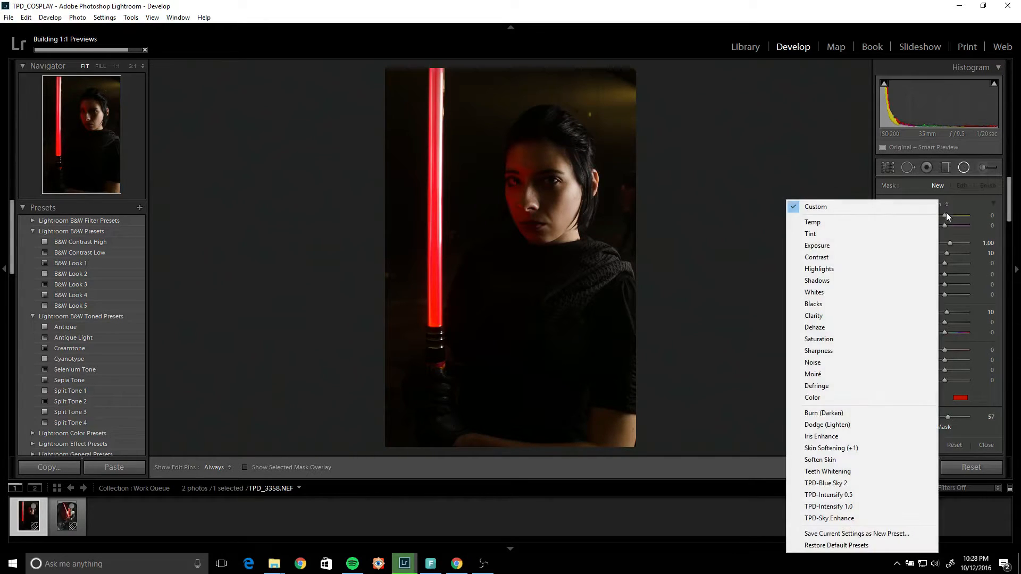
click(867, 496)
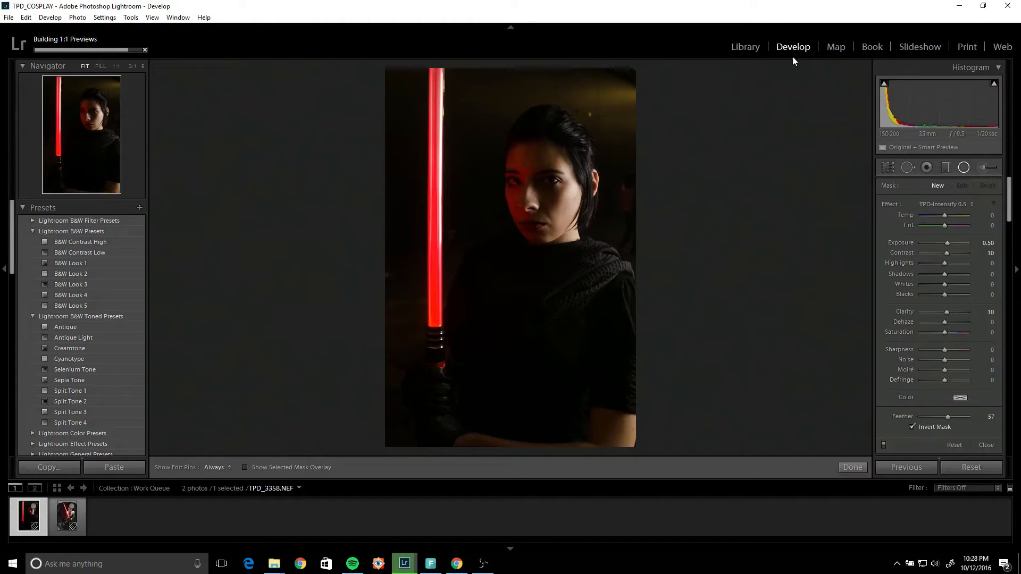
click(960, 398)
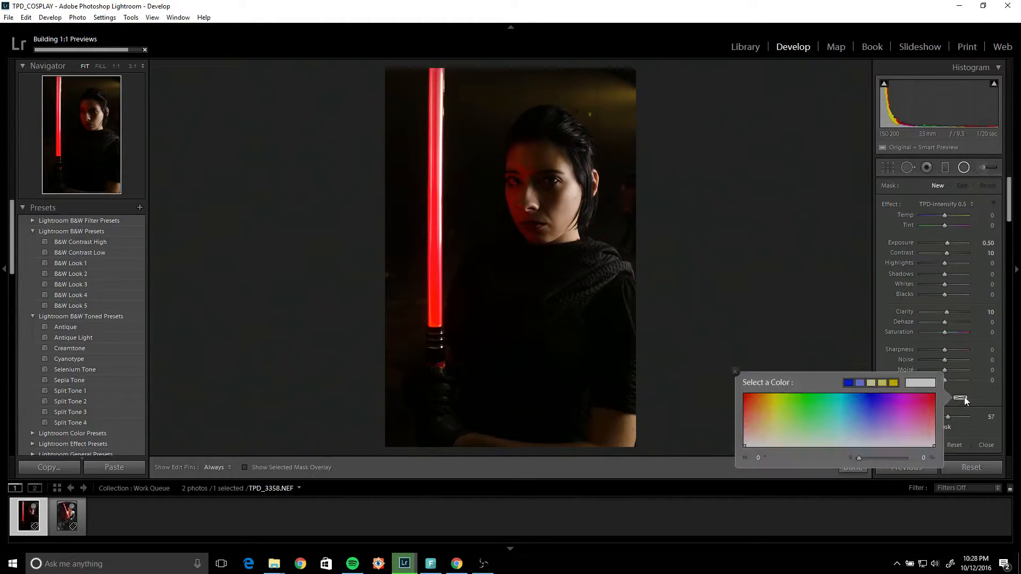
click(769, 400)
drag(769, 399, 747, 391)
click(912, 191)
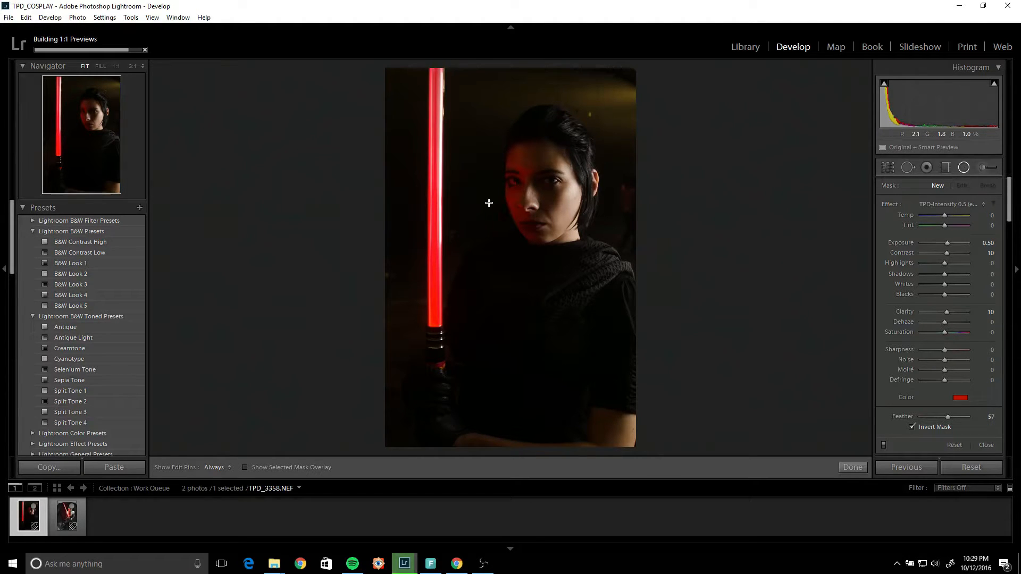
Draw a narrow radial filter ellipse centered on the full length of the lightsaber blade, with a feather of 50.
drag(433, 191, 460, 334)
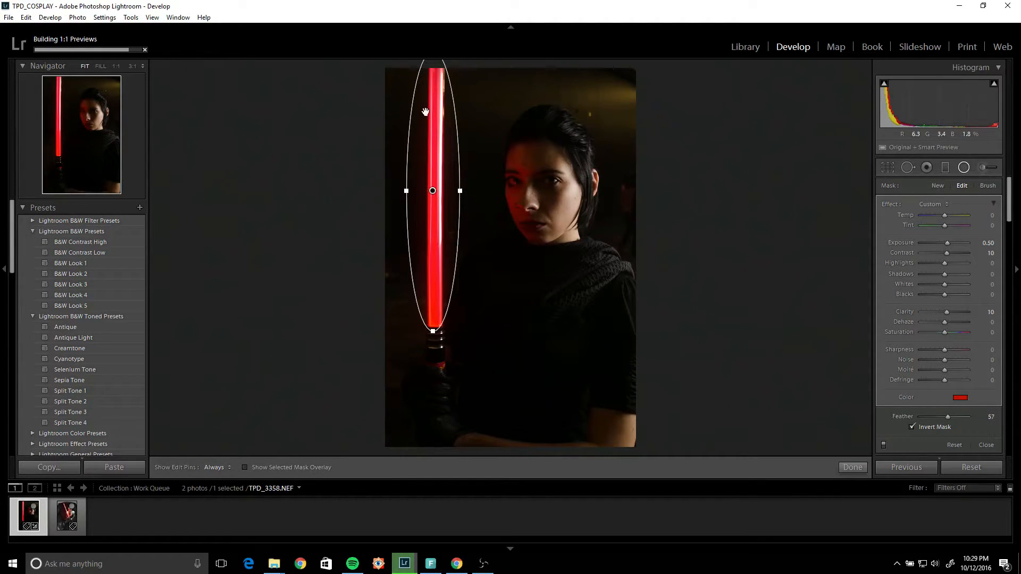
click(987, 417)
text(50)
key(Return)
drag(443, 159, 436, 154)
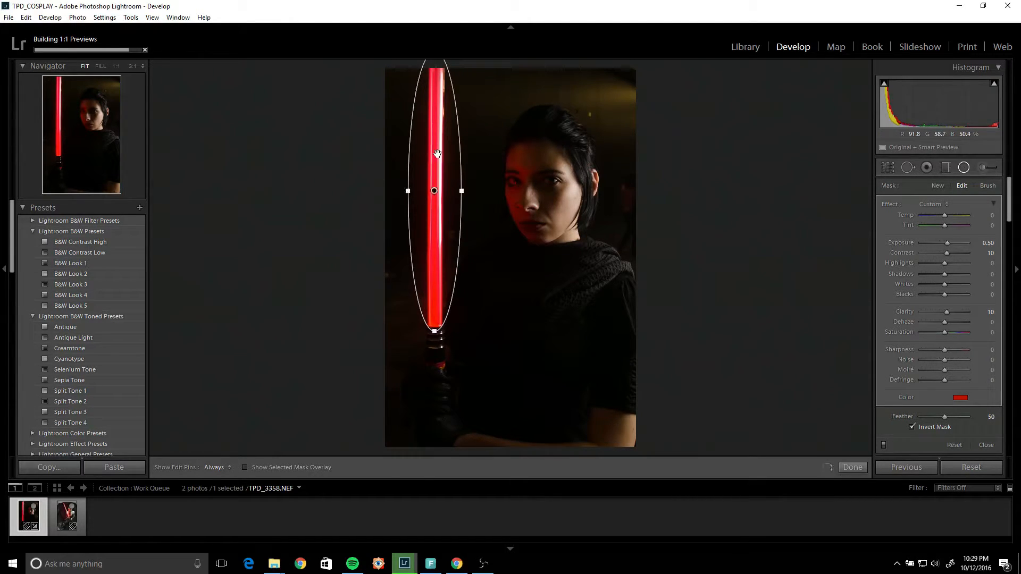
mouse_move(461, 190)
mouse_down()
mouse_move(495, 194)
mouse_move(457, 192)
mouse_up()
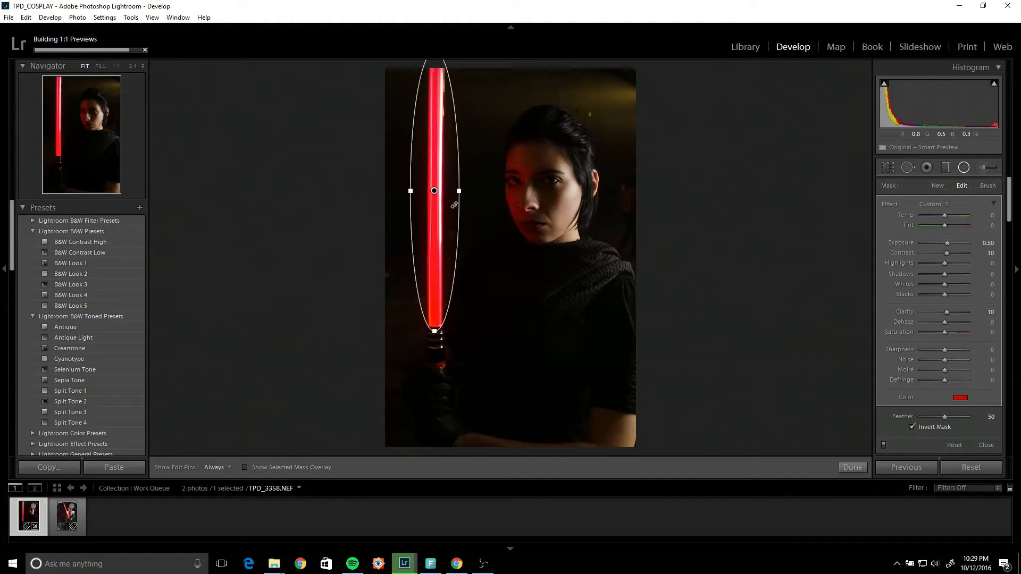
Duplicate the blade's radial filter three times in place to build up the red glow.
right_click(444, 156)
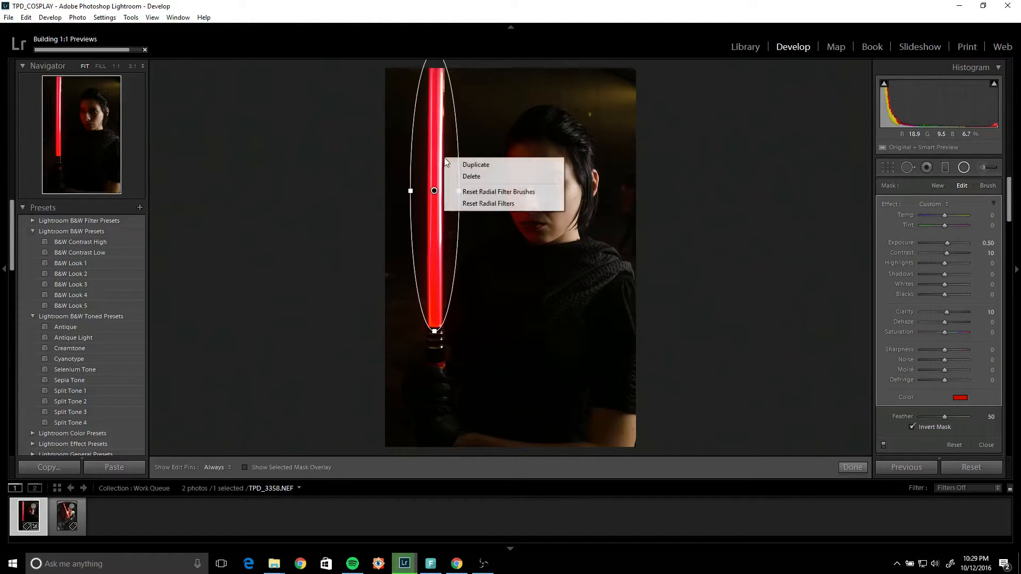
click(443, 148)
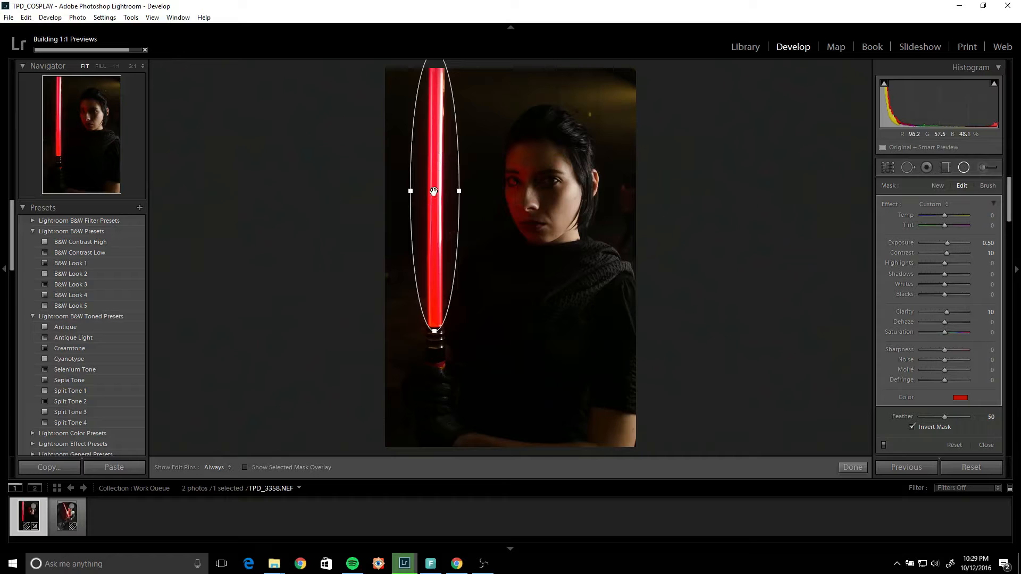
right_click(447, 148)
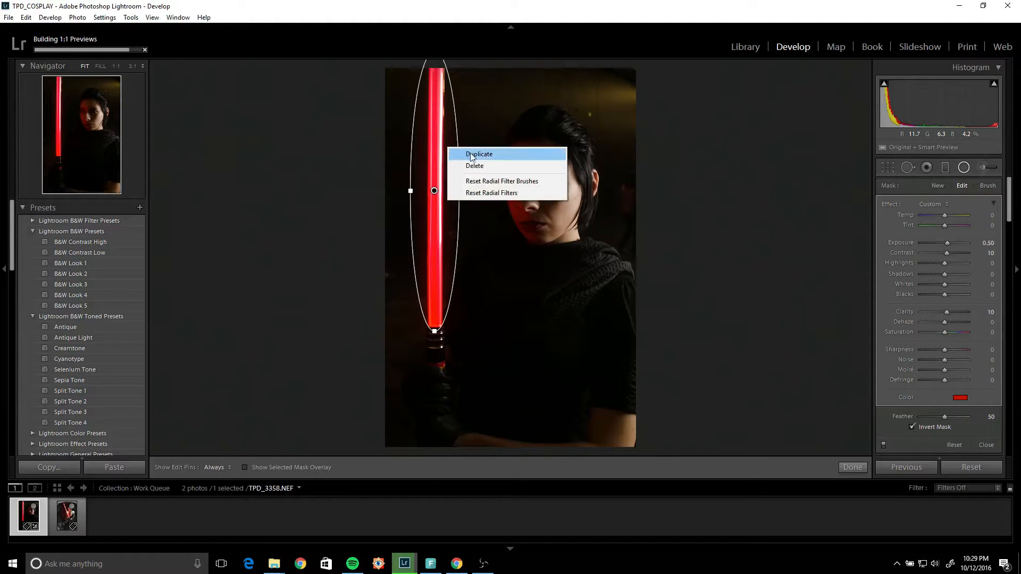
click(509, 155)
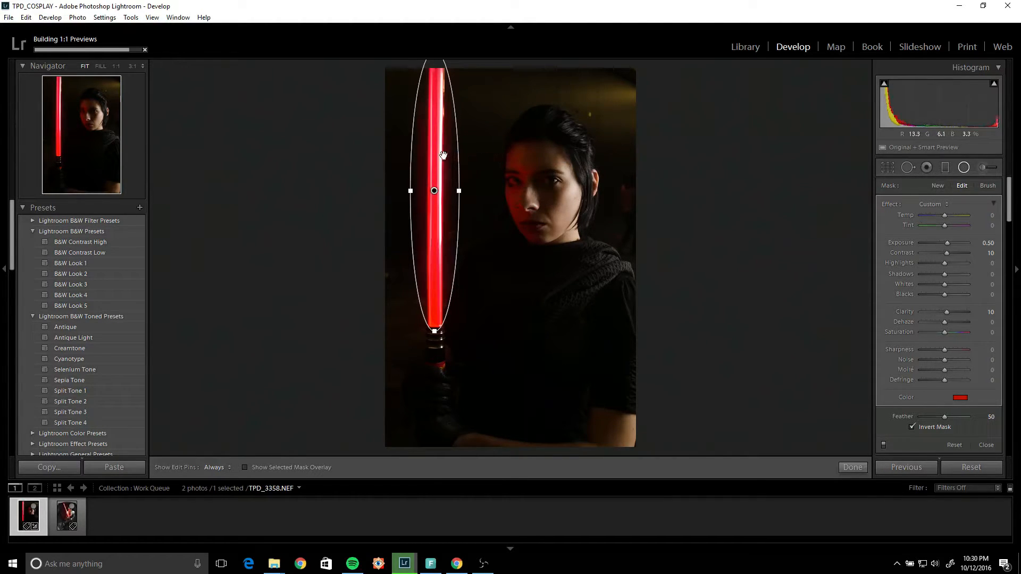
right_click(445, 156)
click(497, 162)
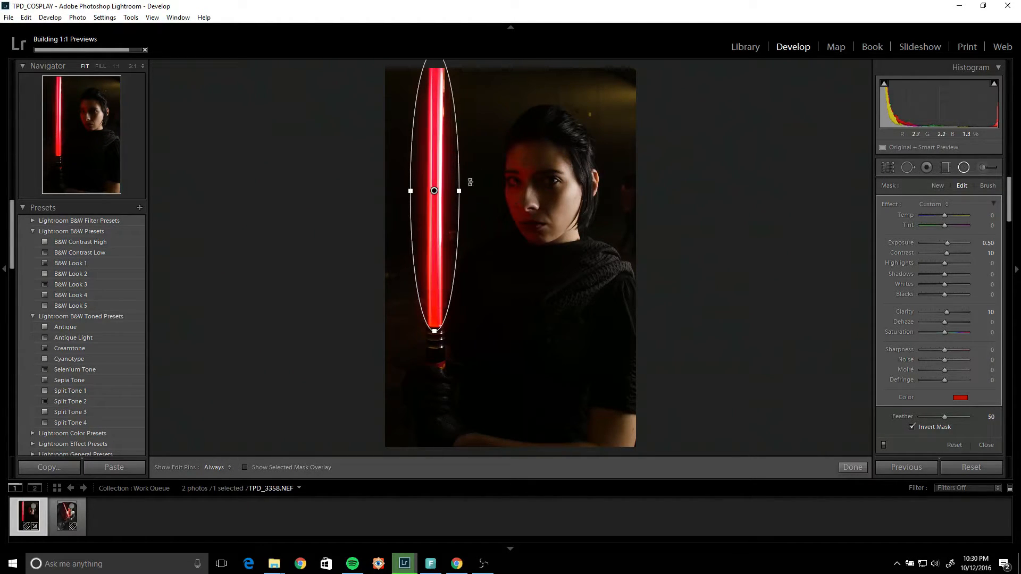
right_click(445, 160)
click(485, 170)
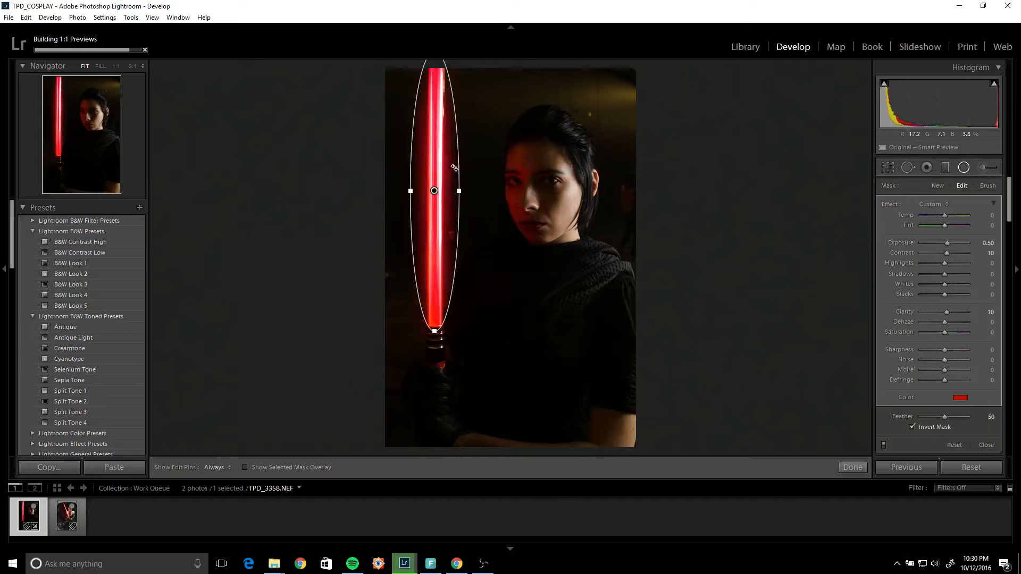
Narrow the topmost radial filter to about the blade's width, duplicate it twice in place and finish the filter edits.
drag(461, 190, 445, 189)
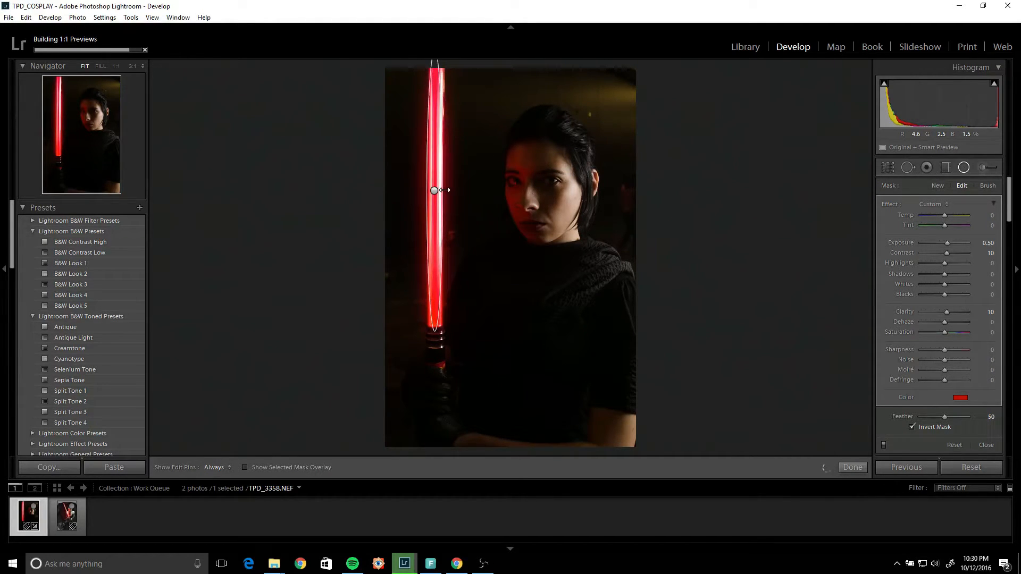
right_click(456, 171)
click(484, 178)
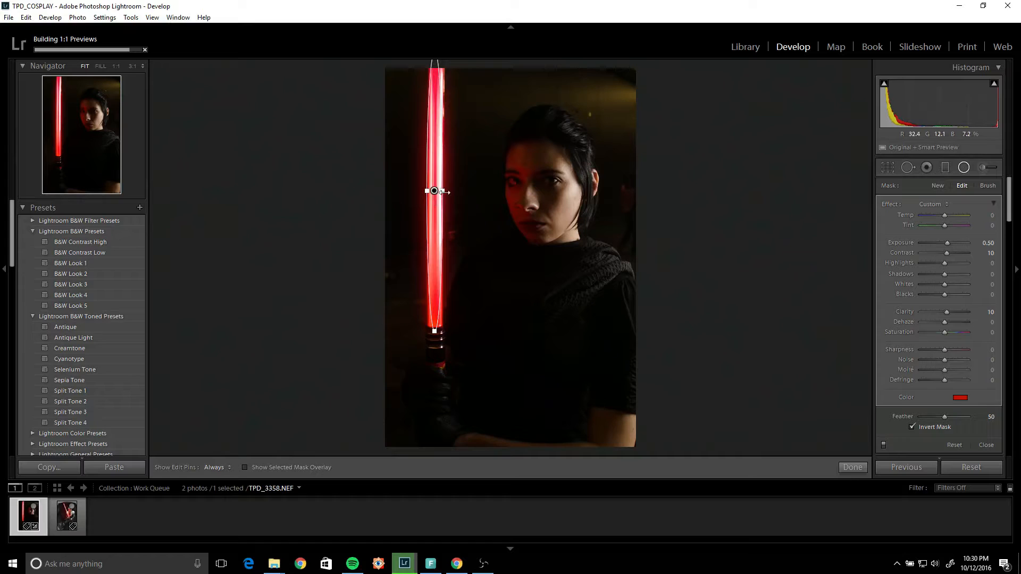
right_click(440, 174)
click(466, 180)
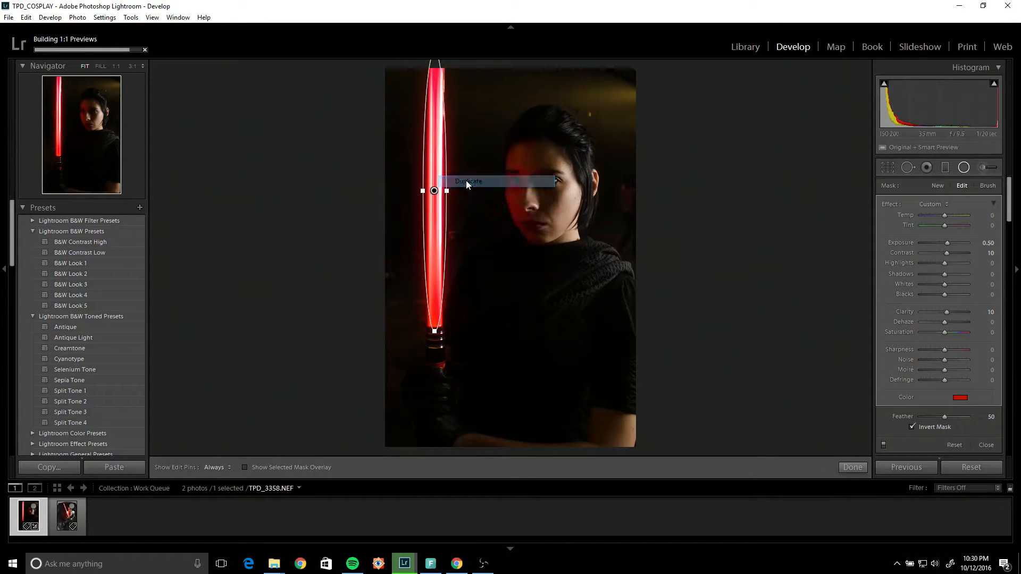
double_click(433, 171)
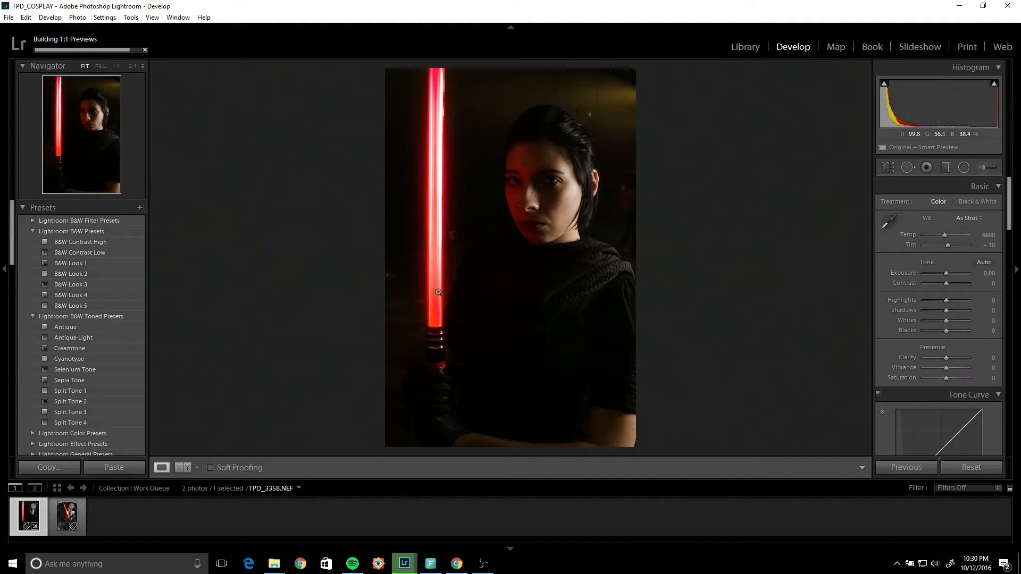
Heal the faint reflection in the dark background beside the blade with a spot removal brush of size 76.
click(448, 260)
drag(495, 132, 415, 340)
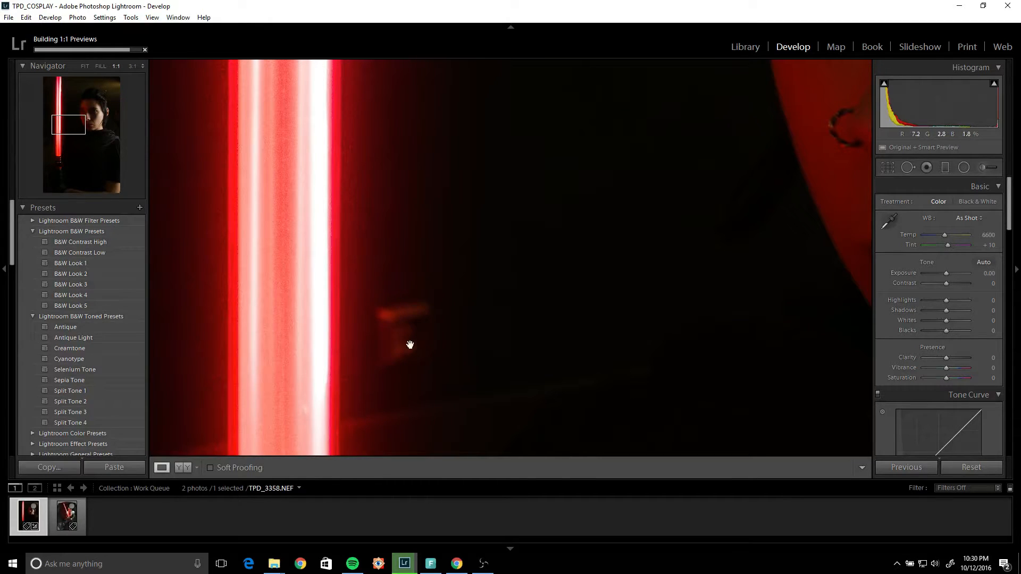
click(907, 168)
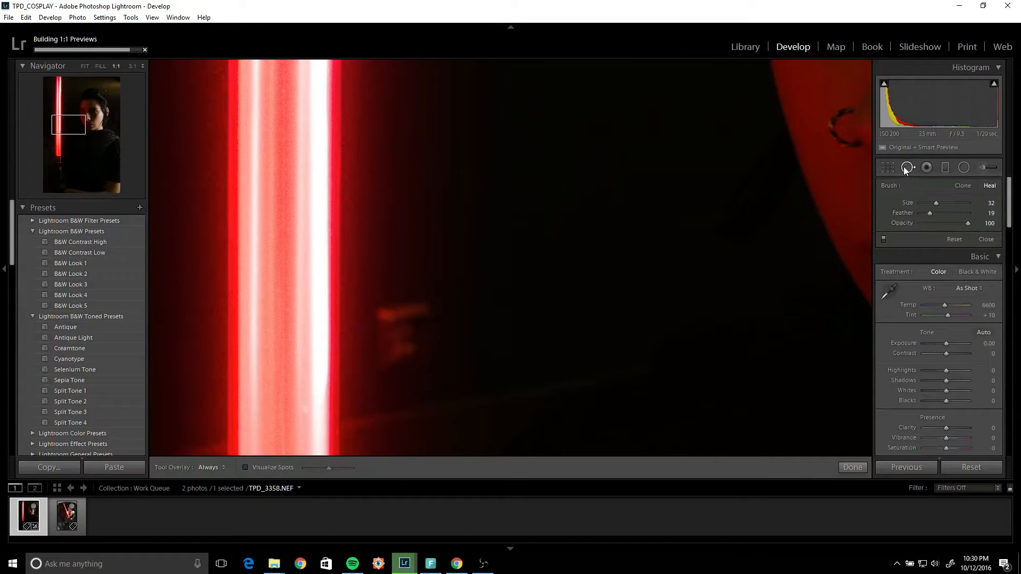
drag(935, 203, 937, 202)
scroll(426, 319, up, 8)
scroll(407, 331, up, 1)
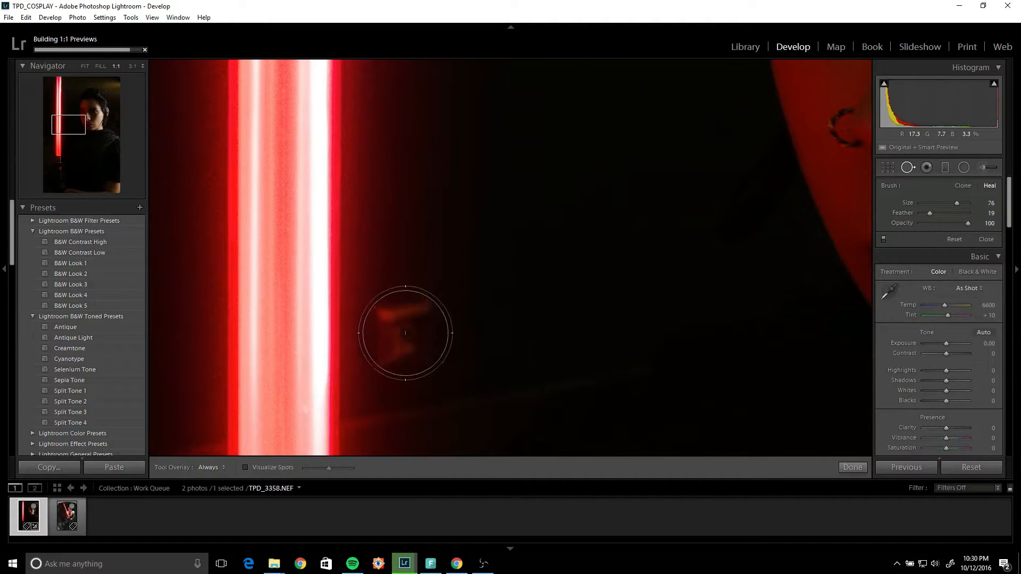
click(406, 332)
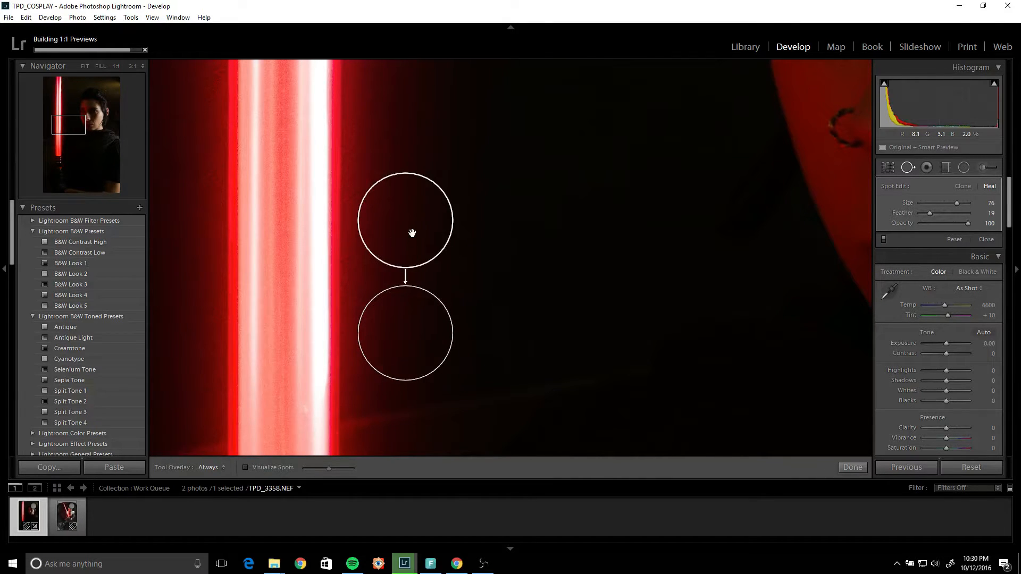
key(q)
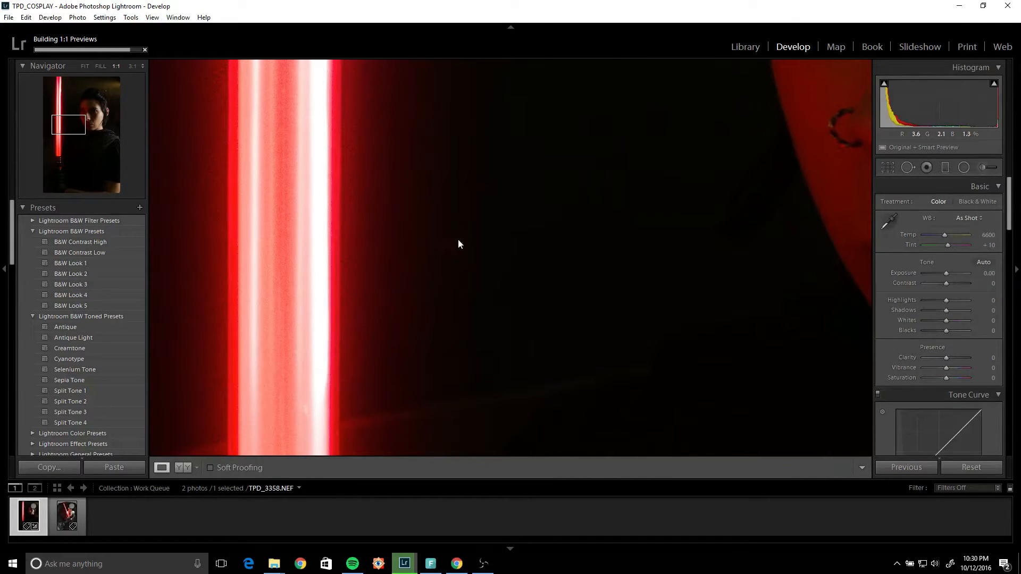
click(457, 240)
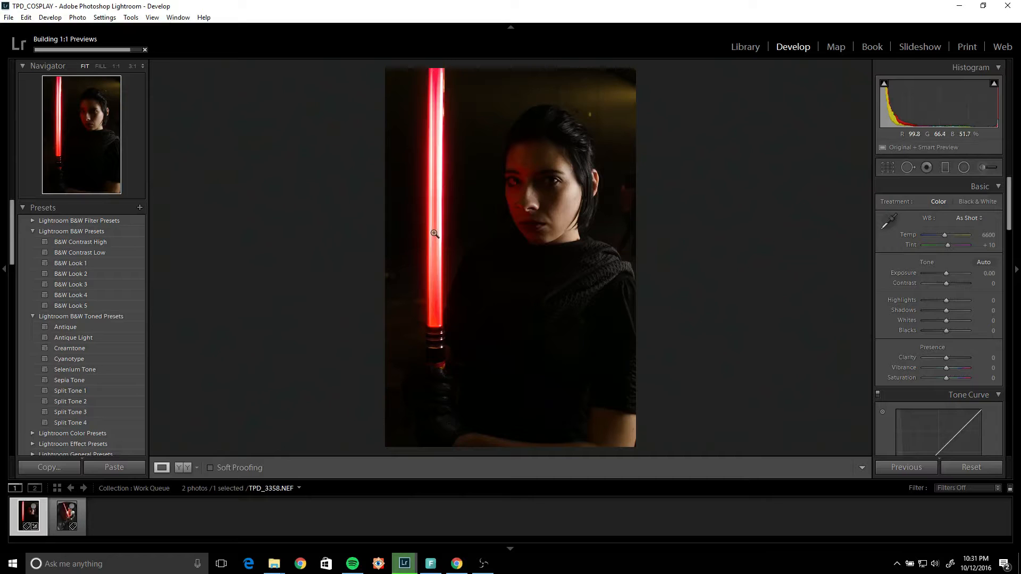
Add a small red radial filter at the tip of the lightsaber blade and duplicate it to strengthen the glow there.
click(438, 91)
drag(437, 91, 465, 164)
click(468, 160)
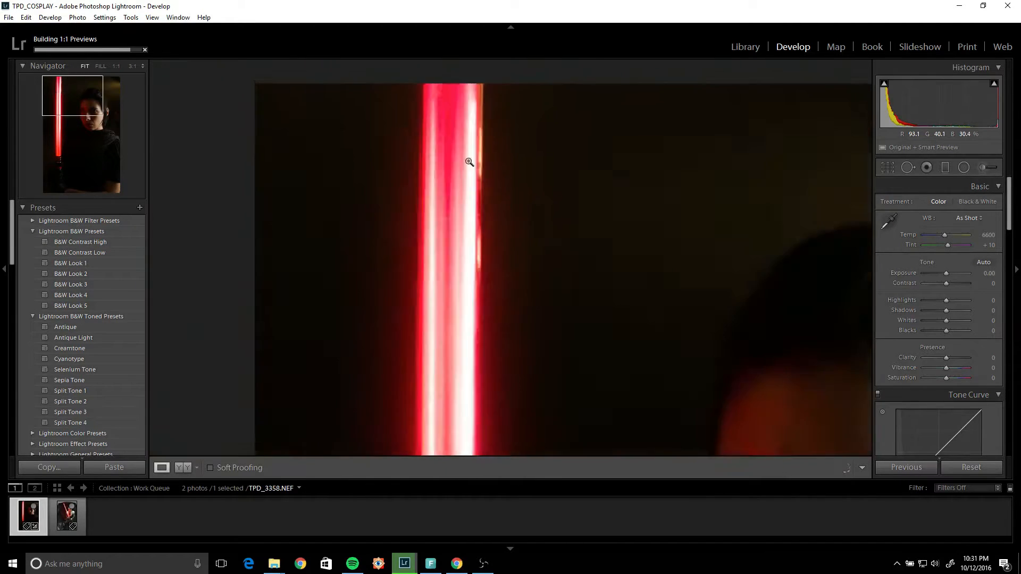
click(964, 168)
drag(433, 190, 454, 130)
right_click(436, 99)
click(464, 107)
key(shift+m)
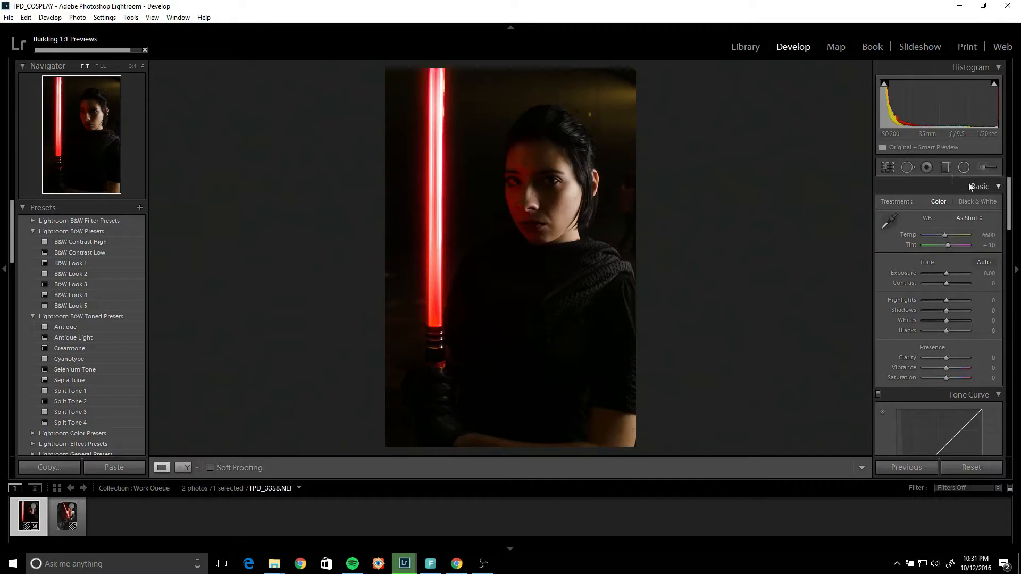
Draw a red radial filter over the side of the face nearest the blade and set its exposure to 0.25.
click(963, 167)
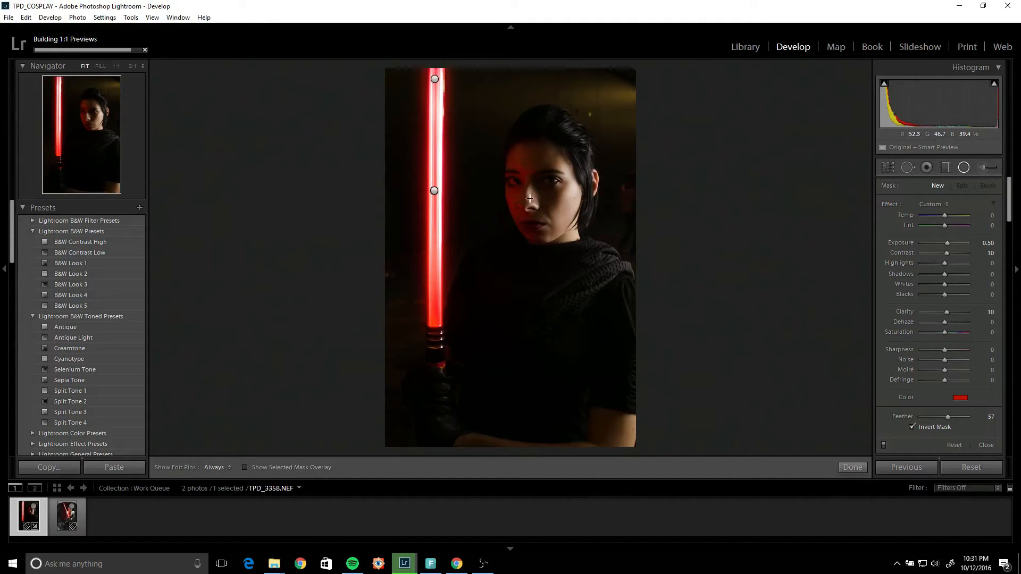
drag(530, 221, 546, 240)
click(986, 243)
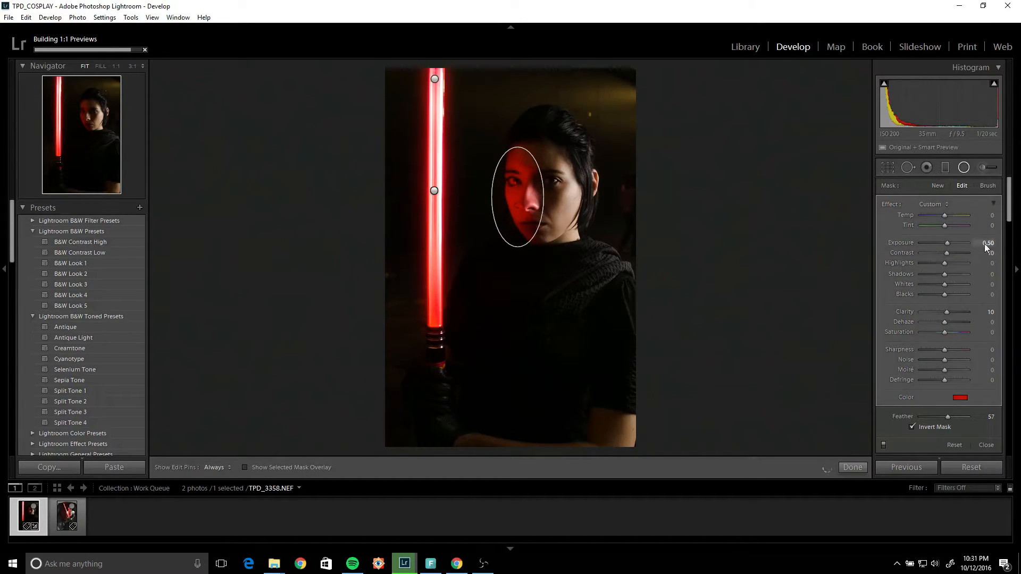
text(0.25)
key(Return)
double_click(525, 169)
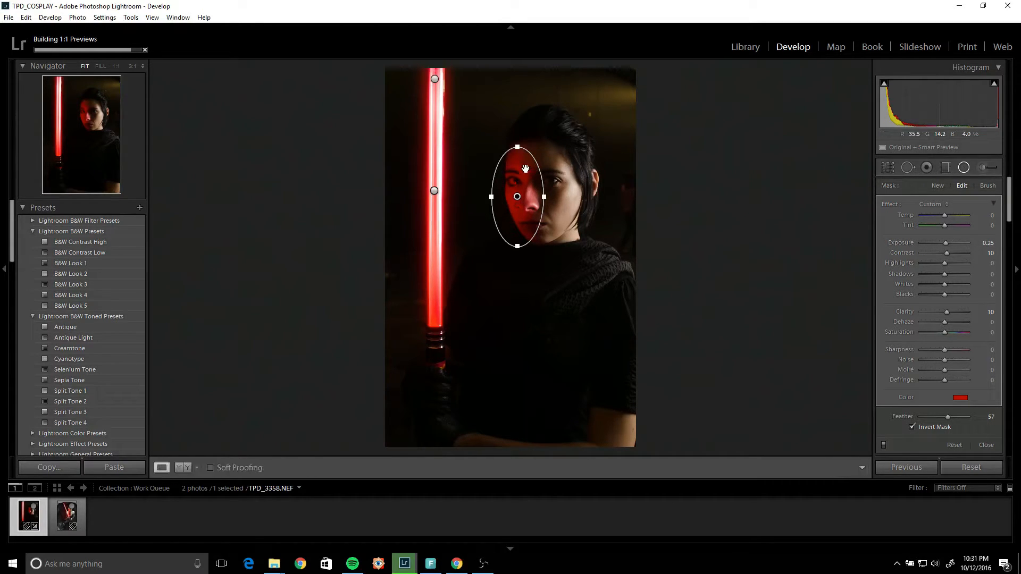
Draw a large red radial filter over the chest beside the lightsaber hilt and duplicate it twice in place.
click(963, 167)
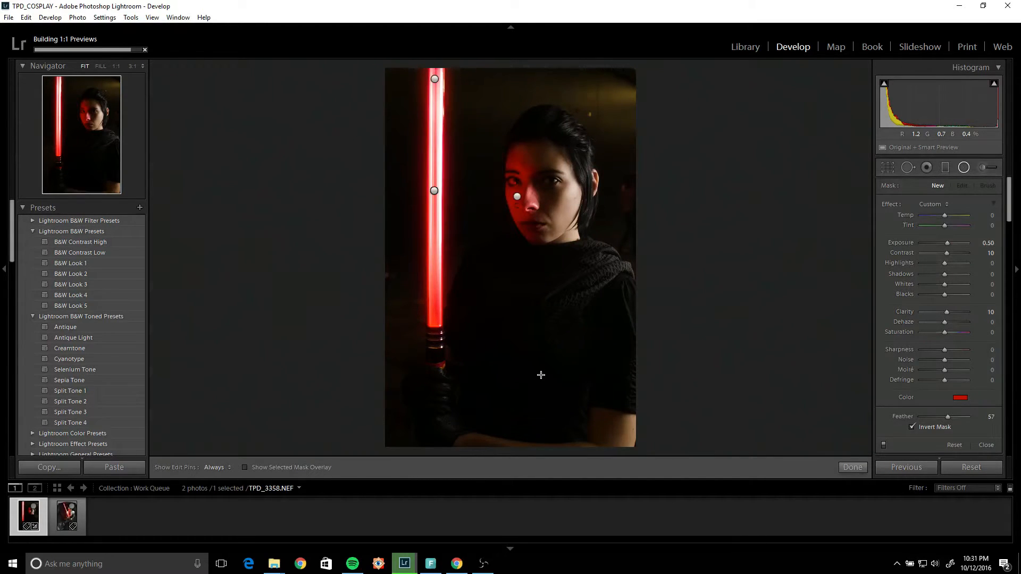
drag(500, 309, 552, 387)
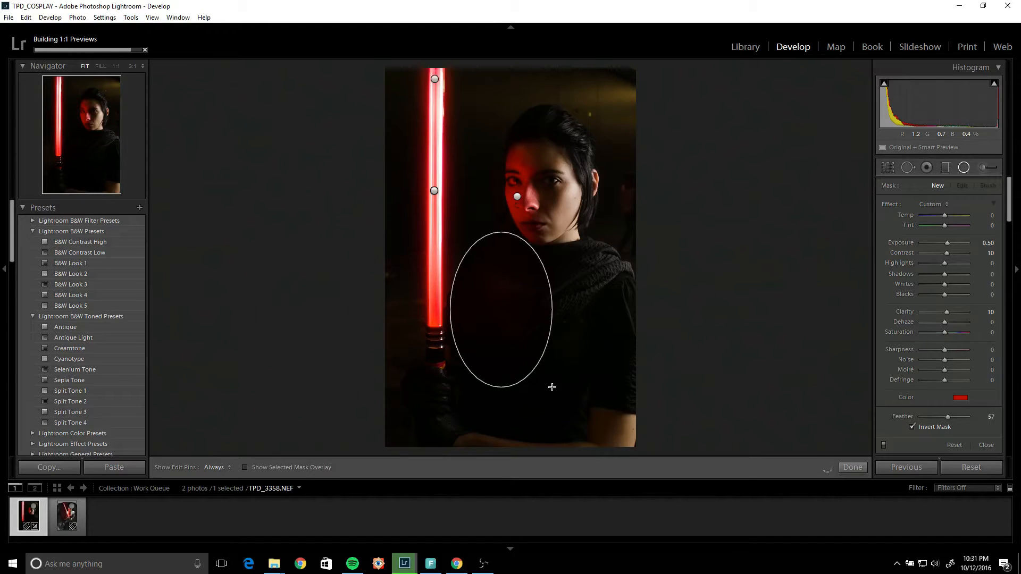
right_click(499, 276)
click(522, 286)
right_click(518, 276)
click(559, 280)
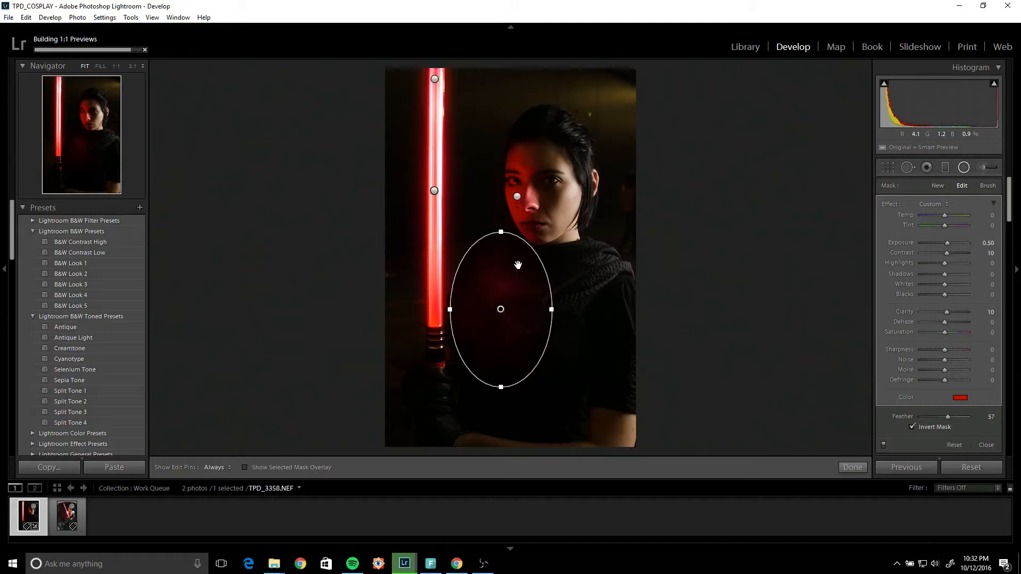
key(shift+m)
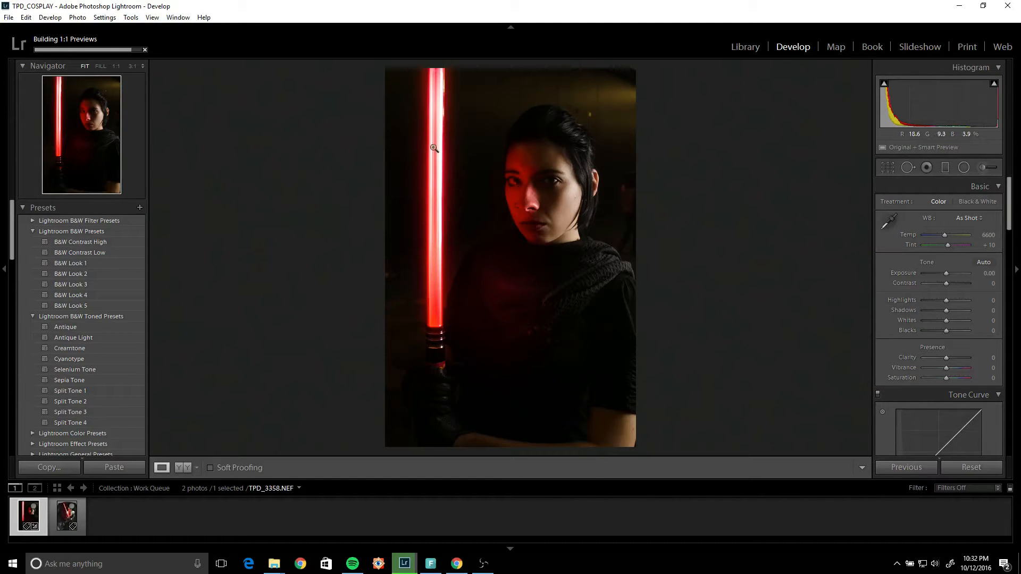
Place a tiny red radial filter on the lightsaber reflection in the eye nearest the blade and duplicate it twice.
click(516, 181)
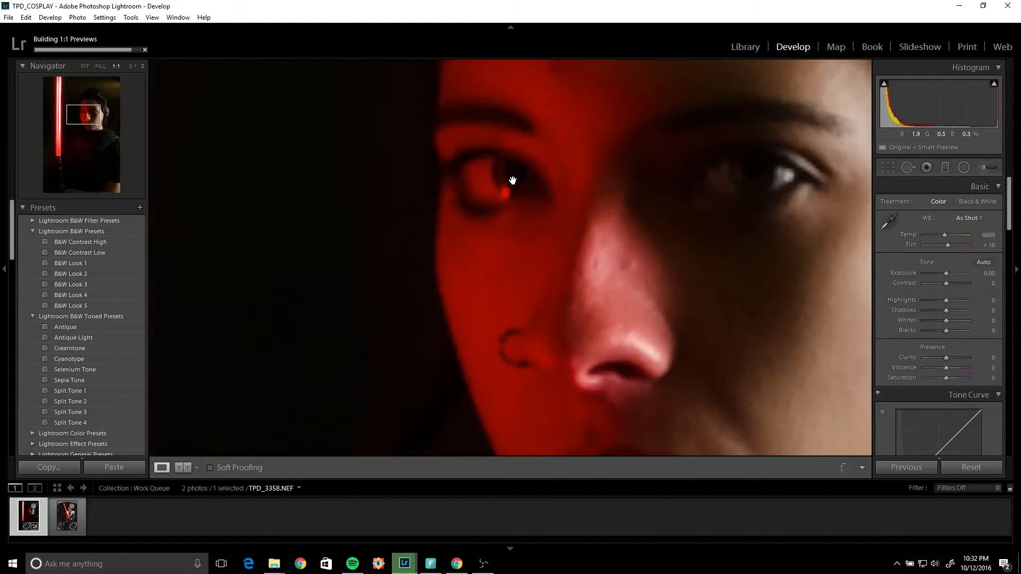
click(962, 167)
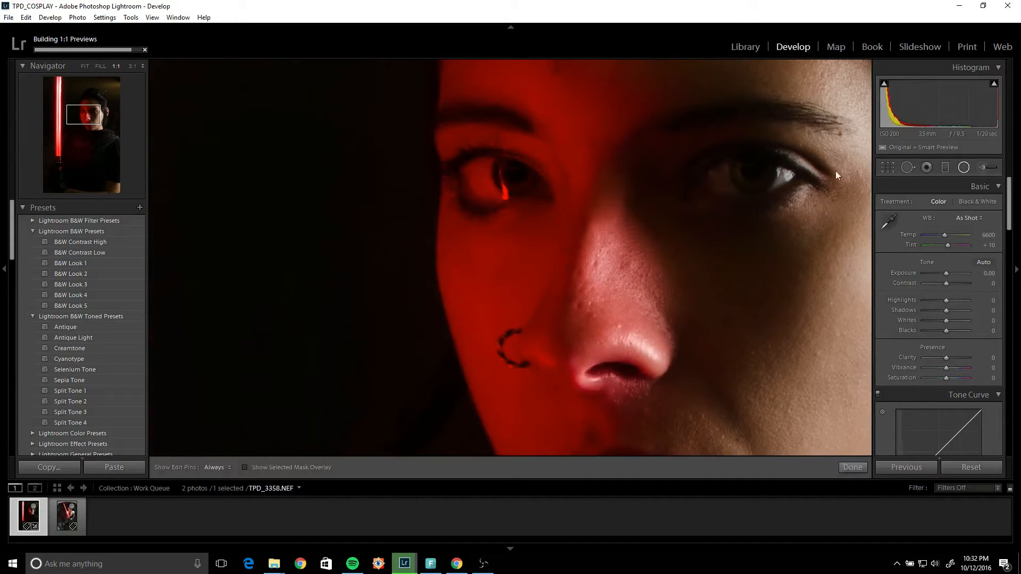
drag(503, 181, 512, 207)
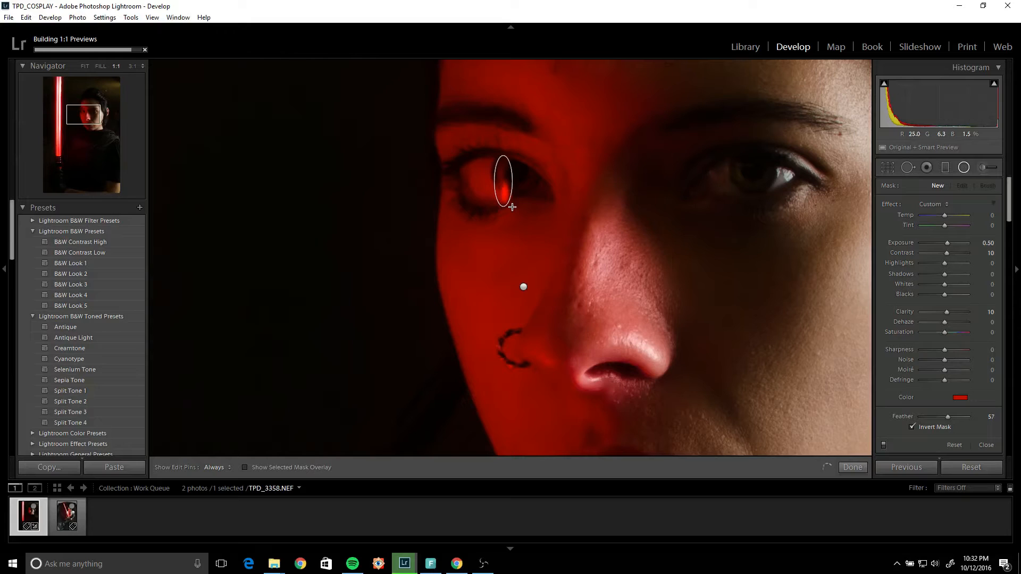
drag(514, 206, 514, 199)
right_click(500, 189)
click(518, 196)
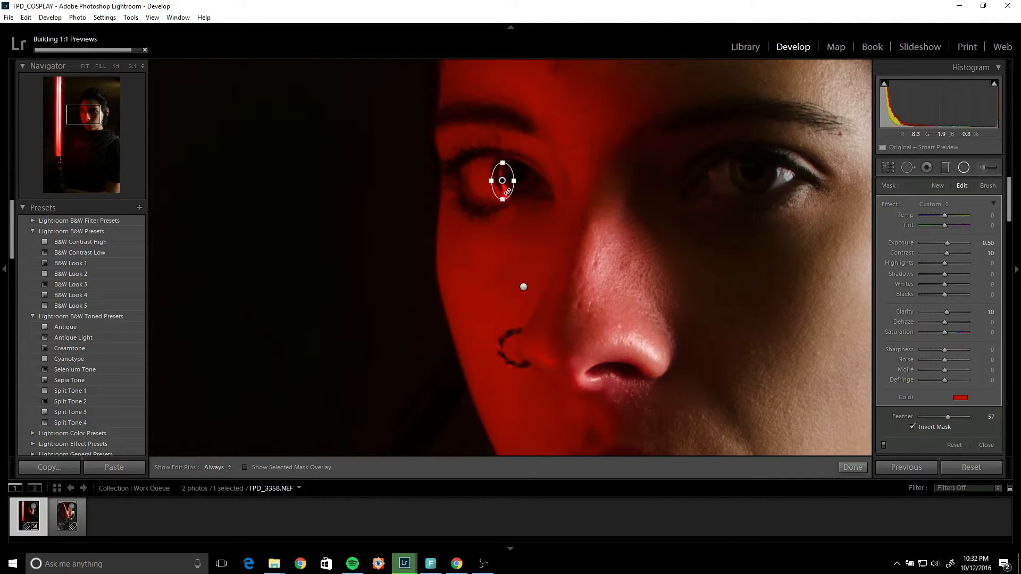
right_click(506, 190)
click(522, 195)
key(shift+m)
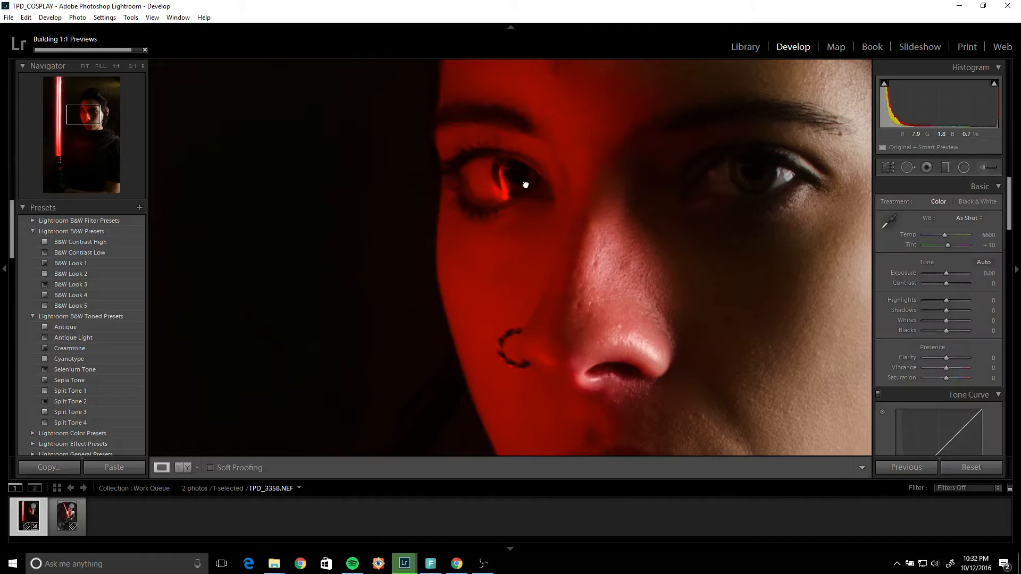
click(530, 185)
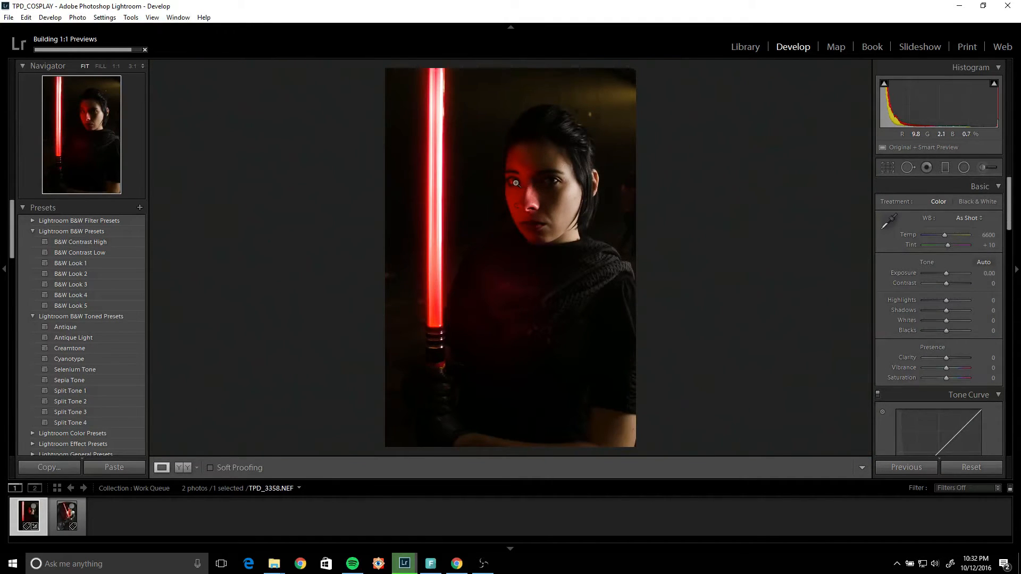
Undo the last duplicate of the eye's radial filter and compare the photo's before and after versions side by side.
key(ctrl+z)
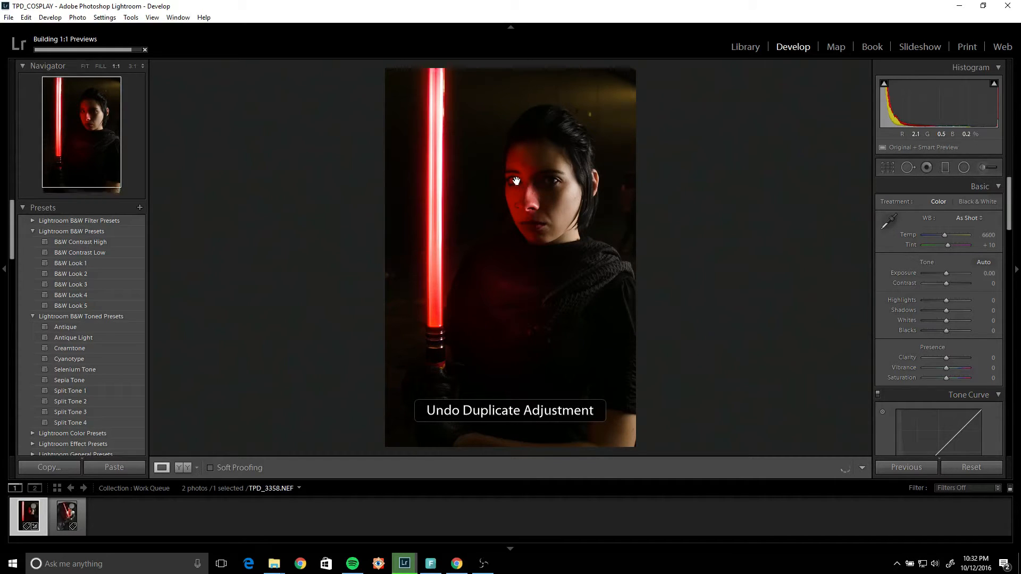
click(517, 182)
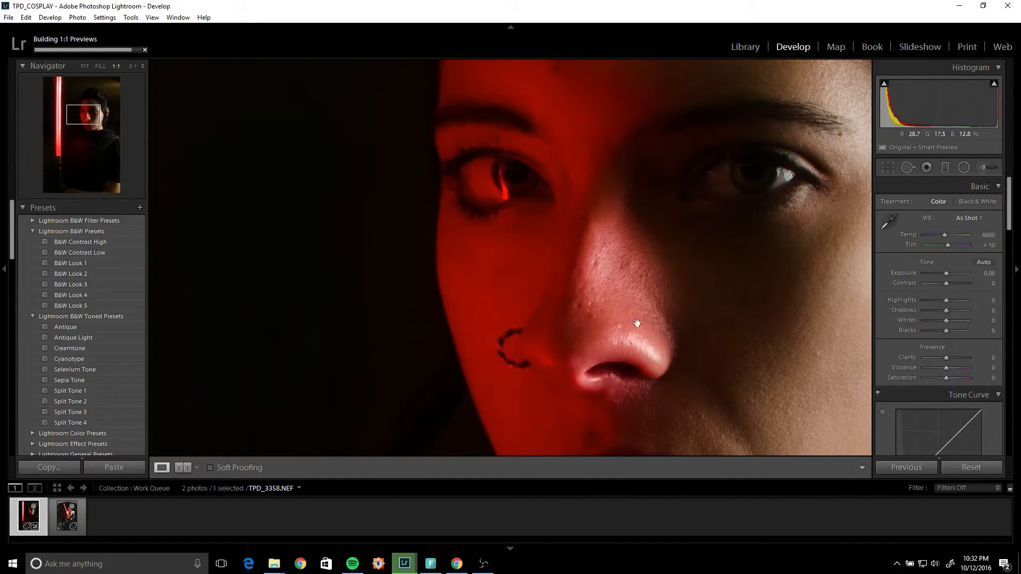
click(559, 173)
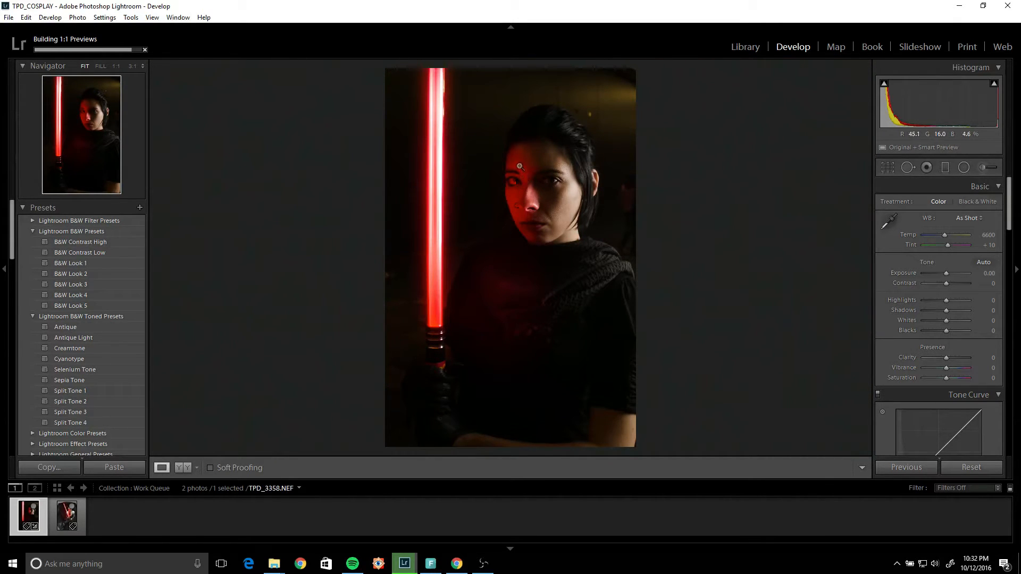
click(517, 180)
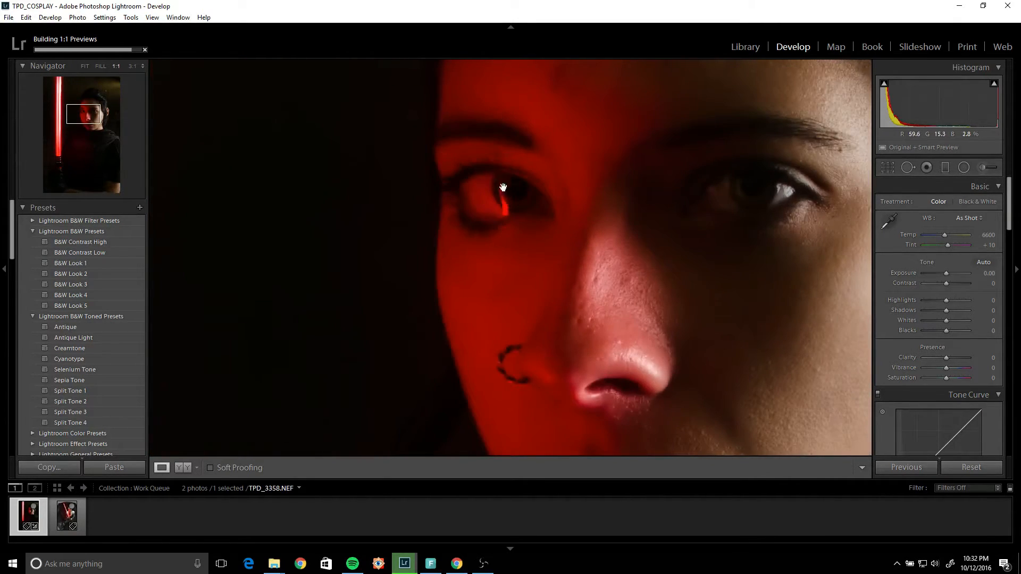
click(503, 182)
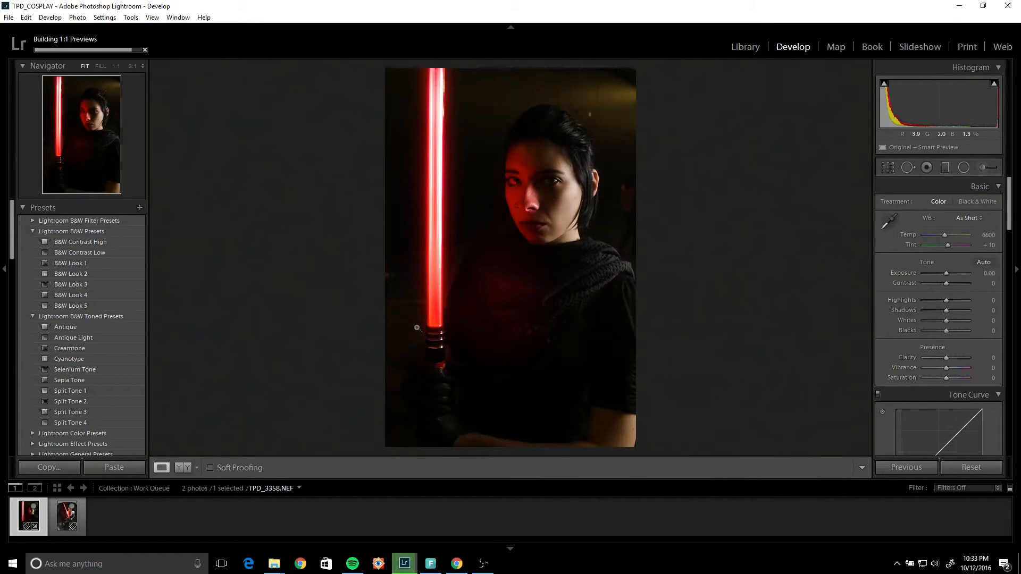
key(y)
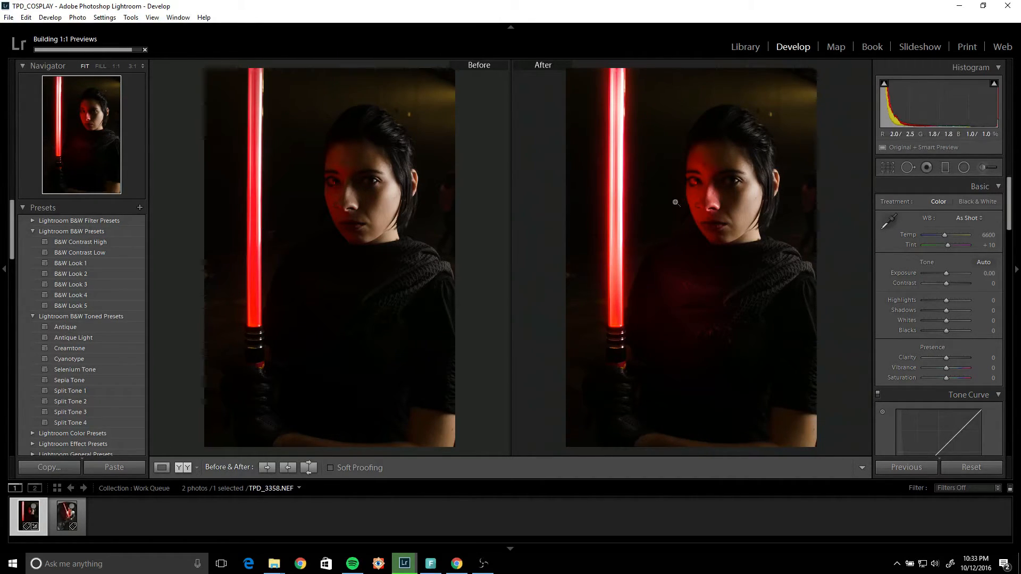
key(y)
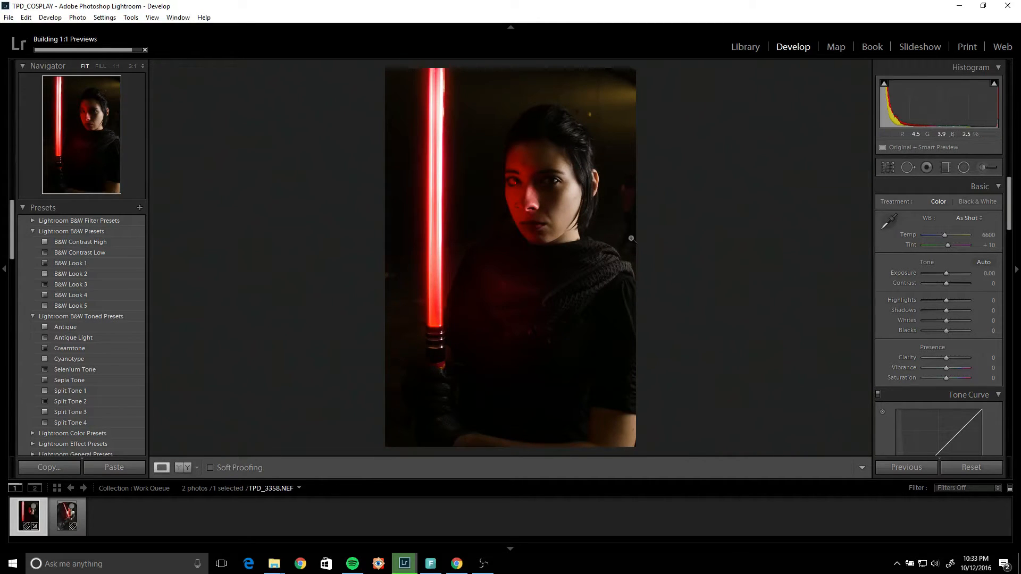
Open TPD_3282.JPG in the Library module and examine its metadata.
key(Right)
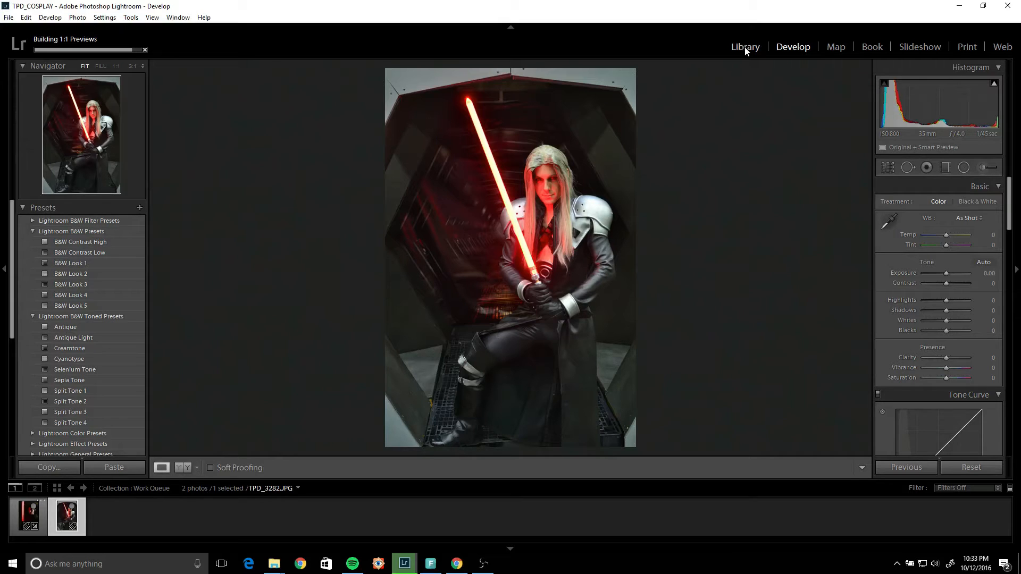
click(746, 47)
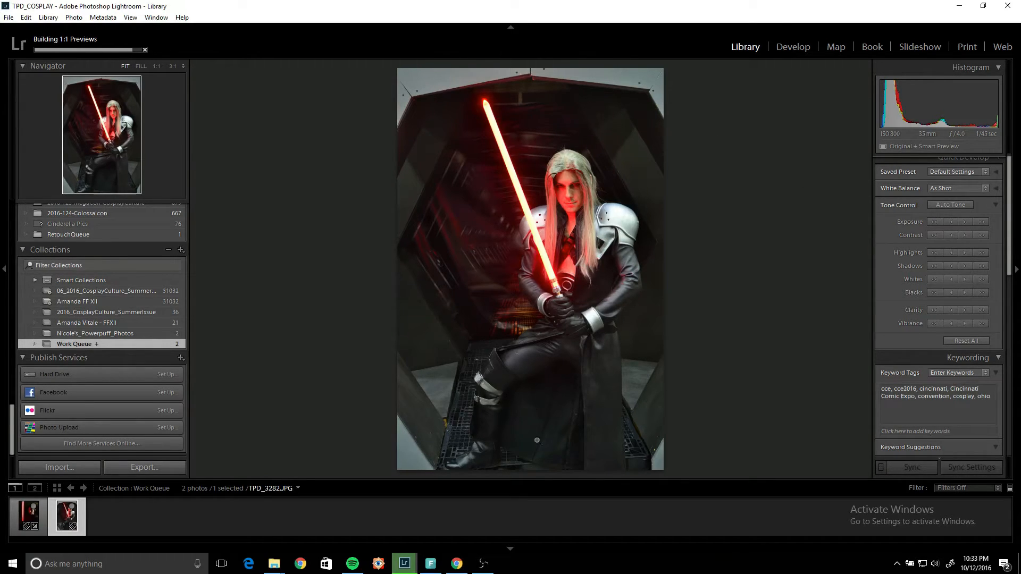
scroll(936, 274, down, 10)
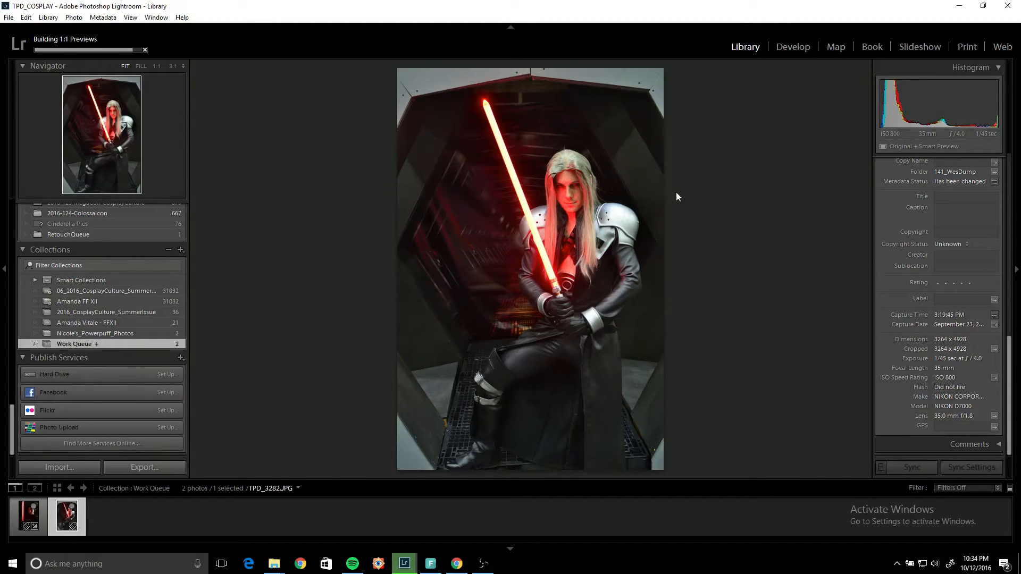
Inspect the lightsaber glow on the face and hair up close in TPD_3282.JPG.
click(558, 174)
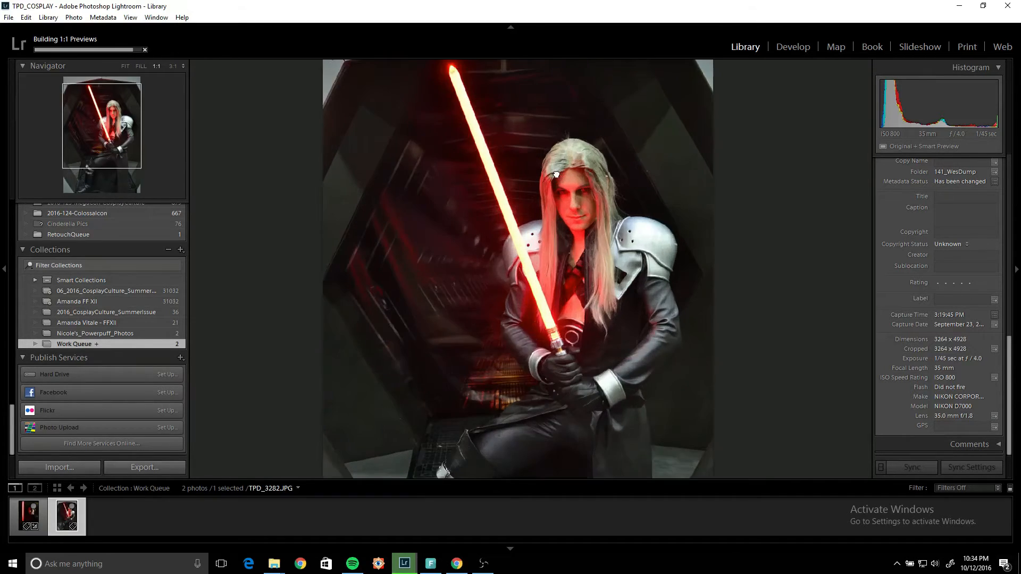
click(550, 184)
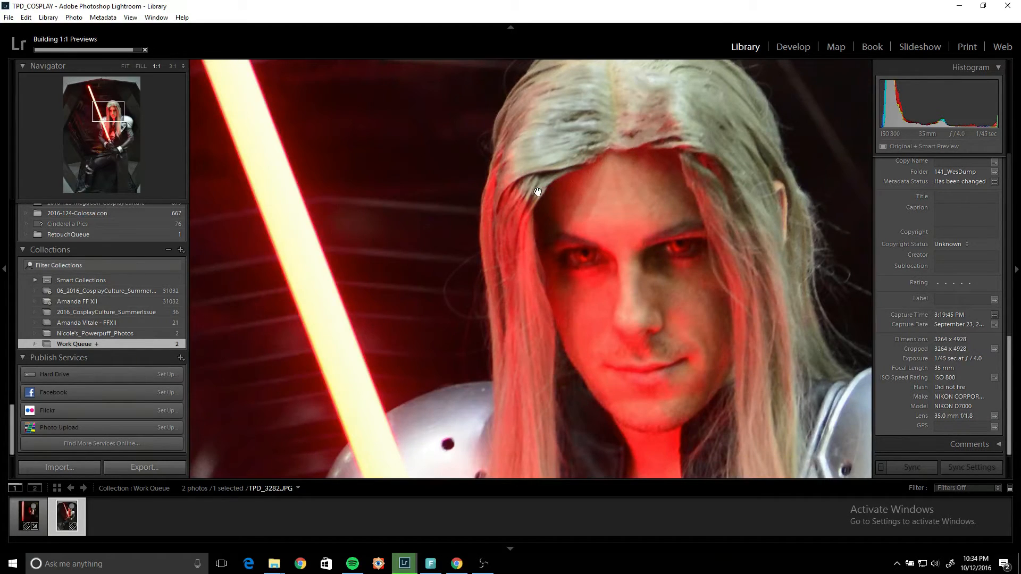
click(574, 234)
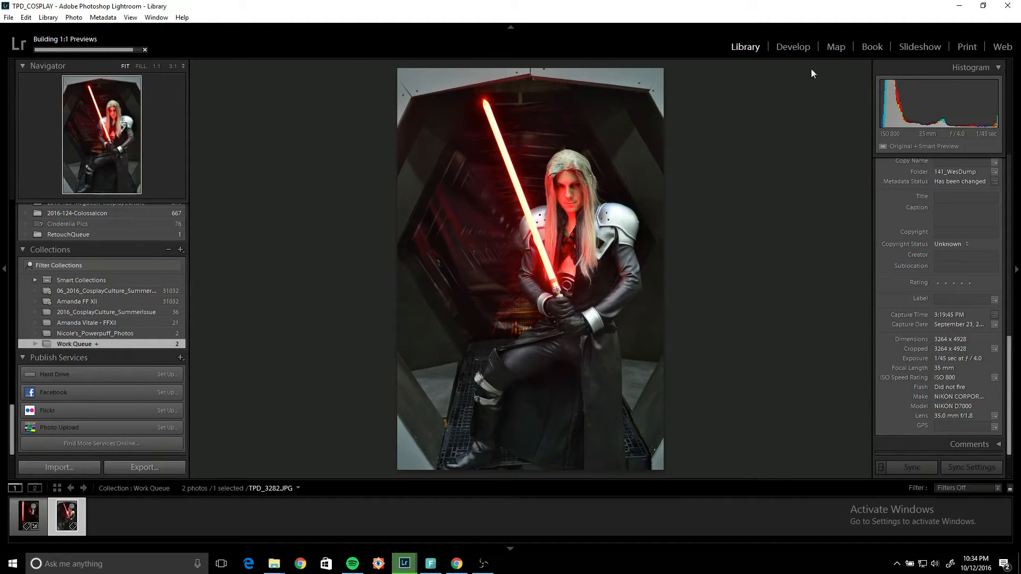
Draw a red radial filter along the lightsaber blade in the Develop module, fit its length to the blade and widen it slightly.
click(793, 47)
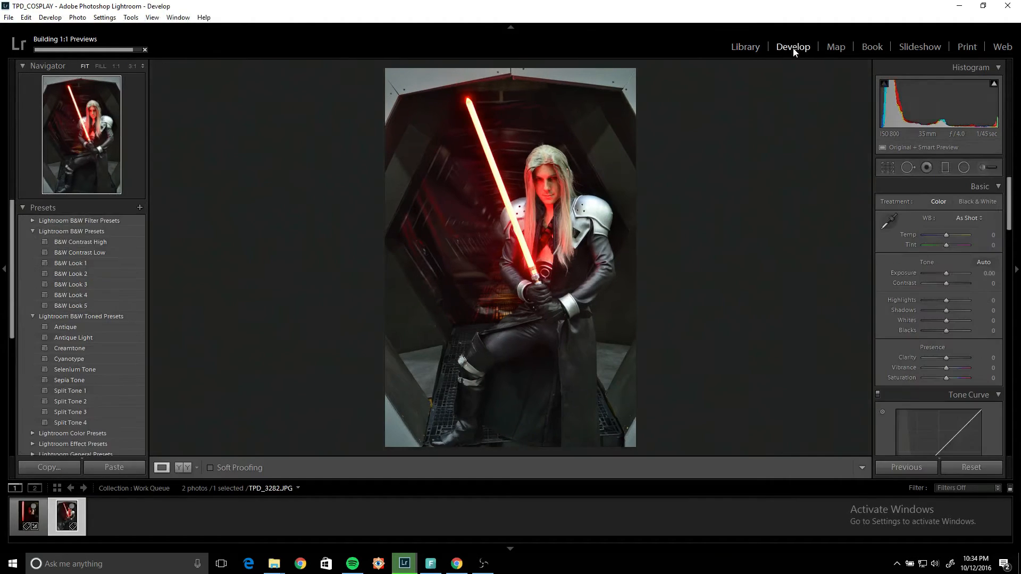
click(964, 168)
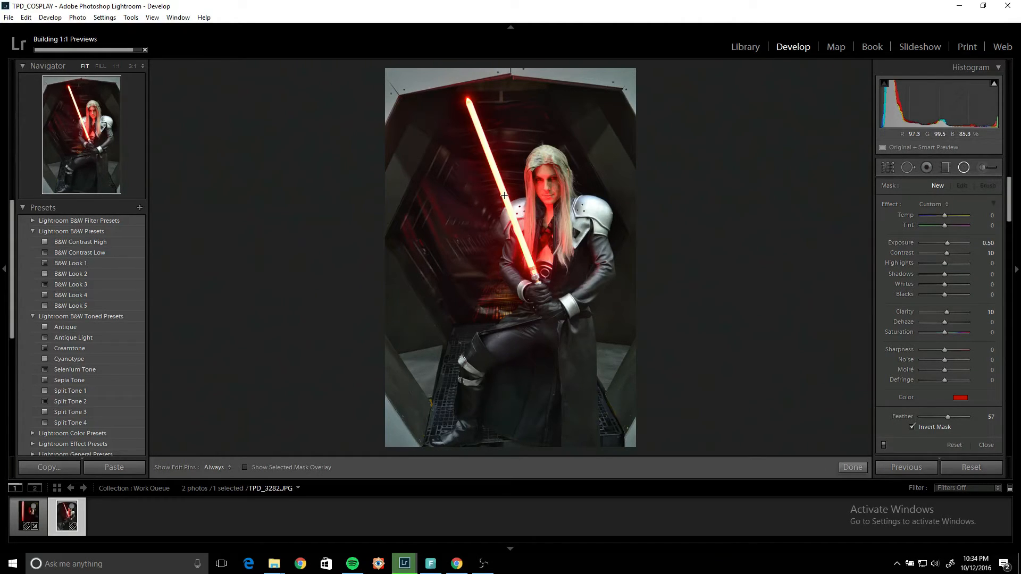
drag(504, 195, 519, 246)
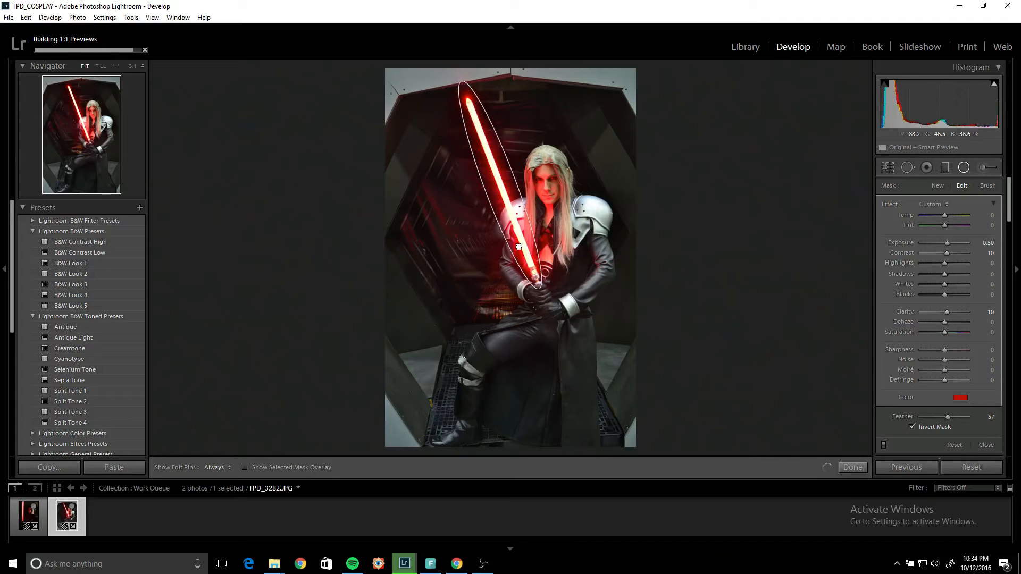
drag(460, 81, 471, 115)
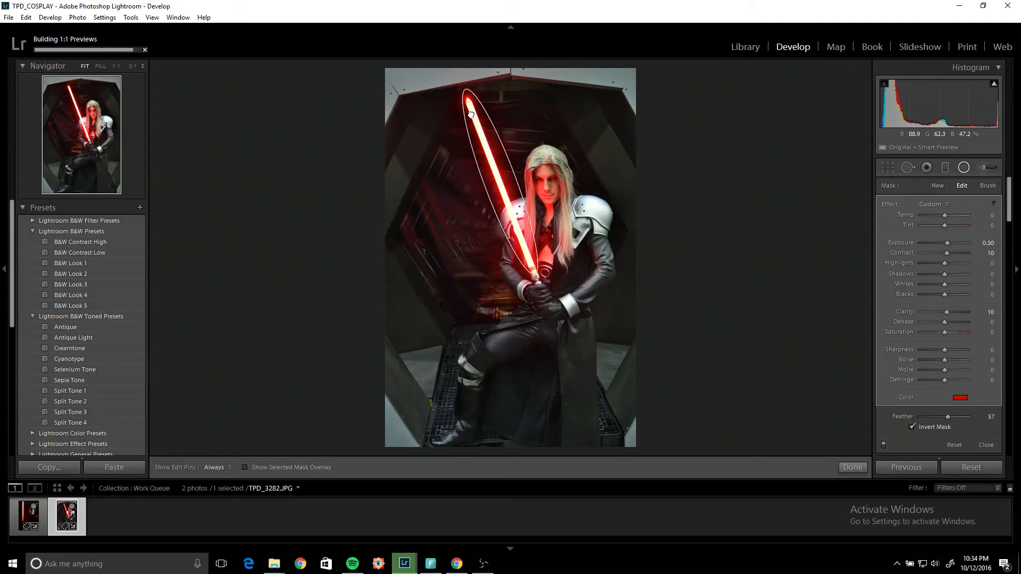
drag(481, 186, 475, 188)
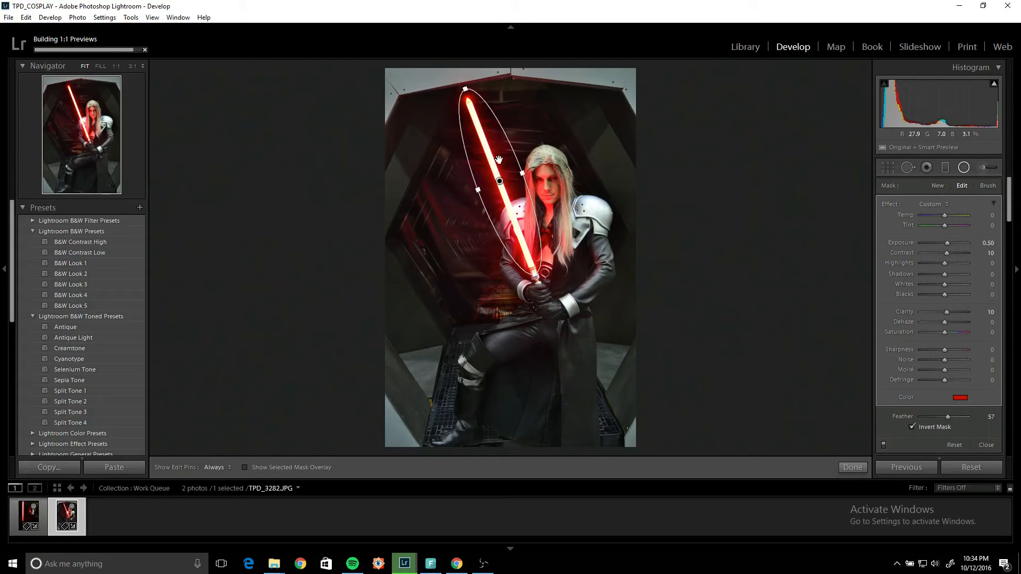
Duplicate the blade's red radial filter in place and finish radial filter editing.
right_click(499, 160)
click(531, 168)
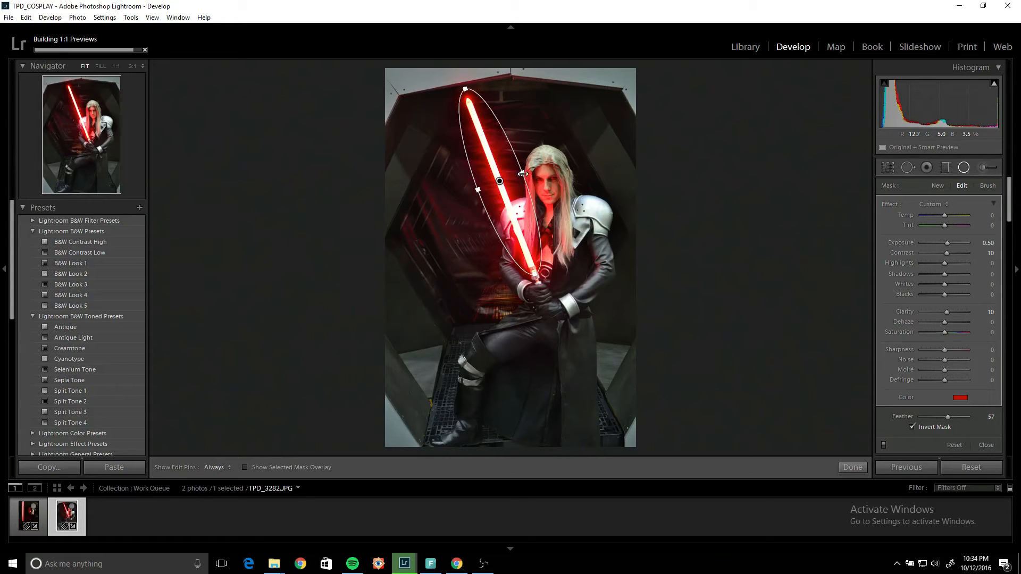
key(Return)
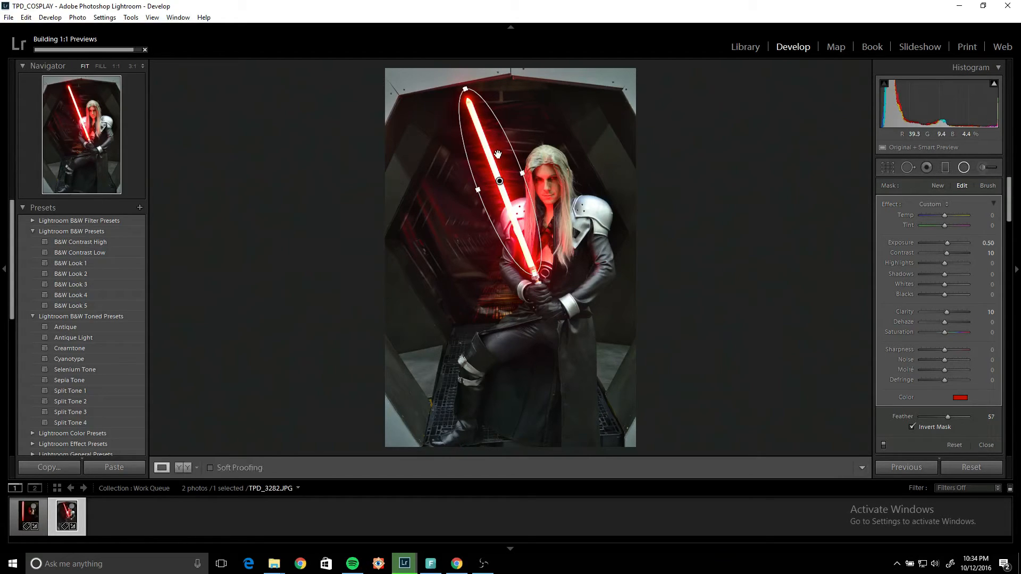
Examine the glow along the blade at 1:1 from its tip down to the shoulder armor.
click(473, 105)
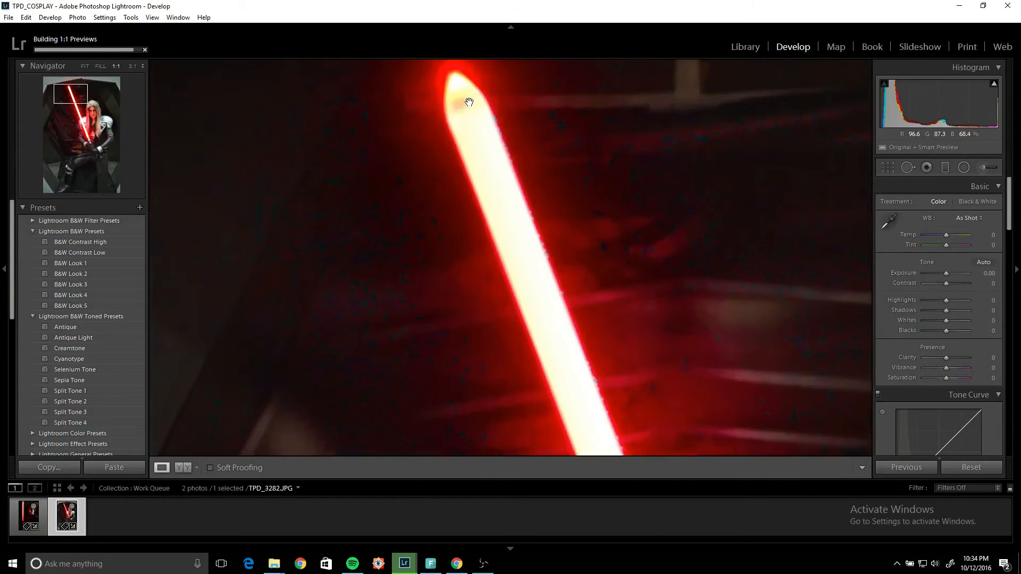
drag(535, 307, 486, 141)
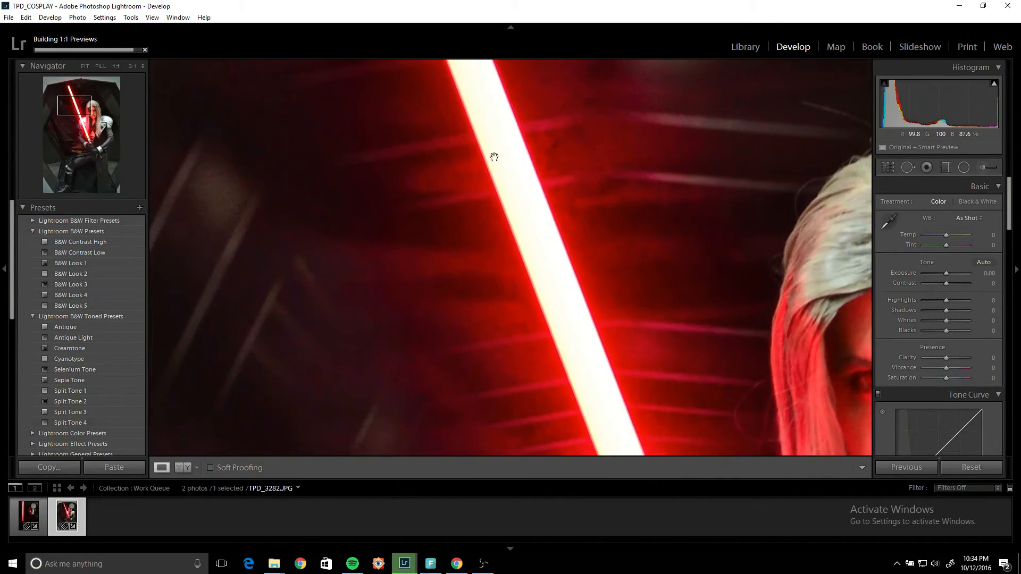
drag(565, 330, 537, 100)
drag(612, 303, 483, 71)
drag(526, 129, 604, 269)
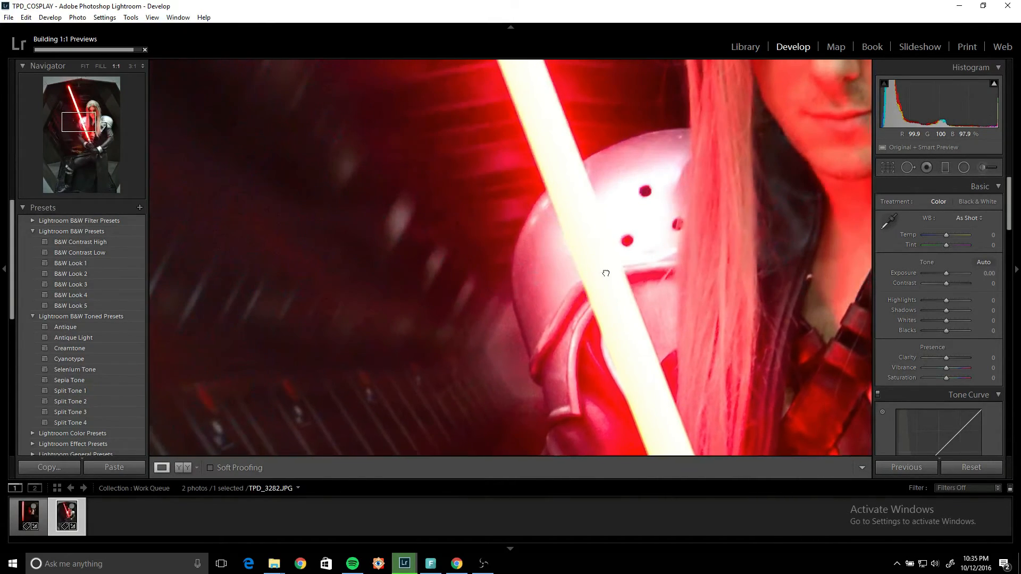
click(599, 250)
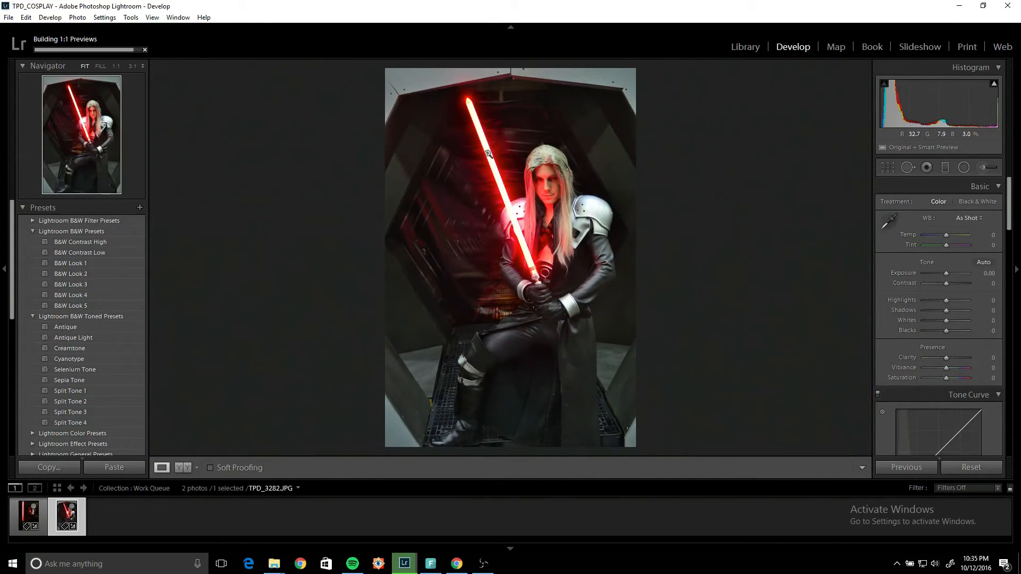
click(510, 177)
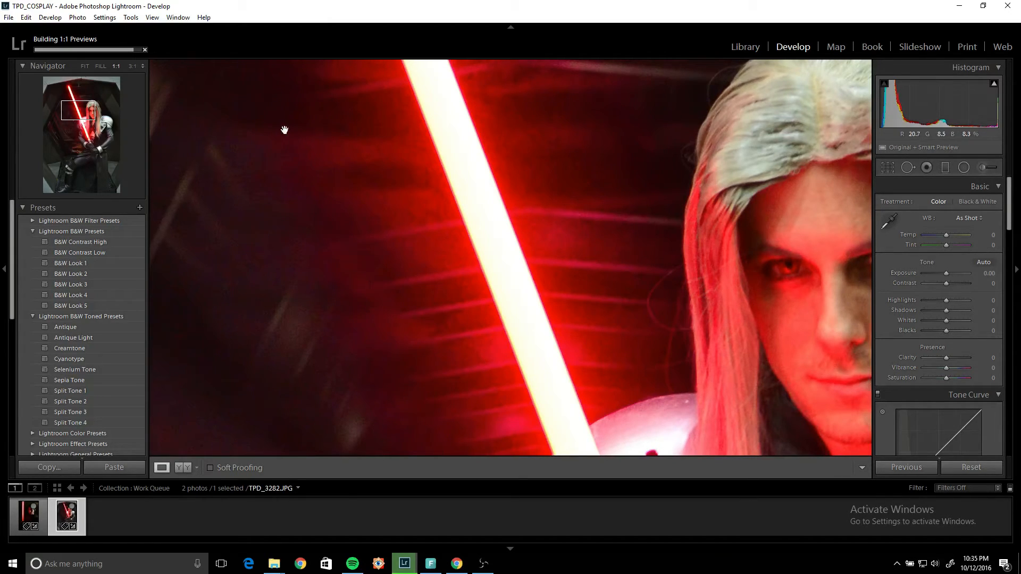
drag(344, 114, 544, 429)
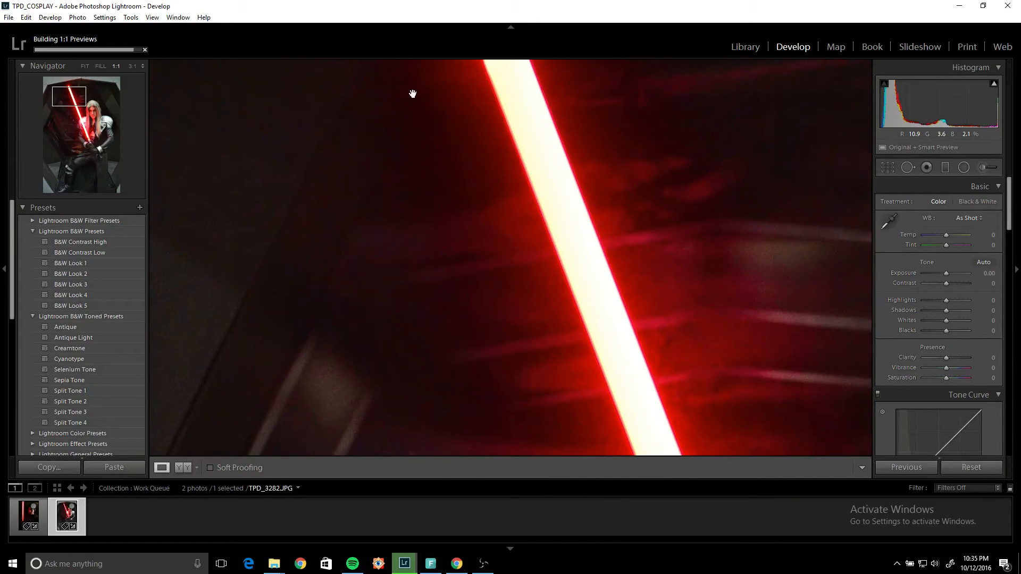
click(431, 110)
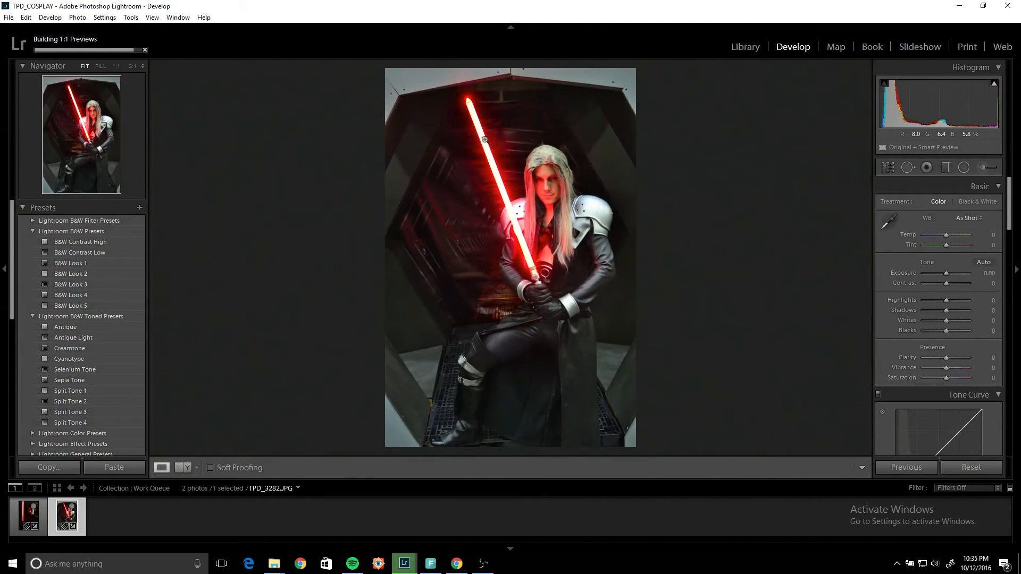
Inspect the red light on the face up close and compare the photo's before and after versions side by side.
click(550, 184)
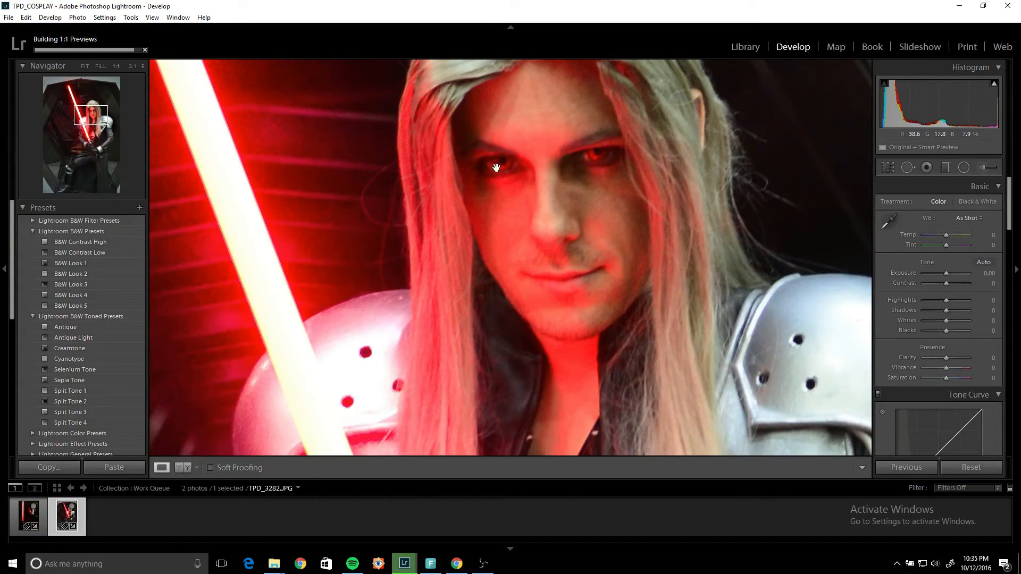
click(542, 134)
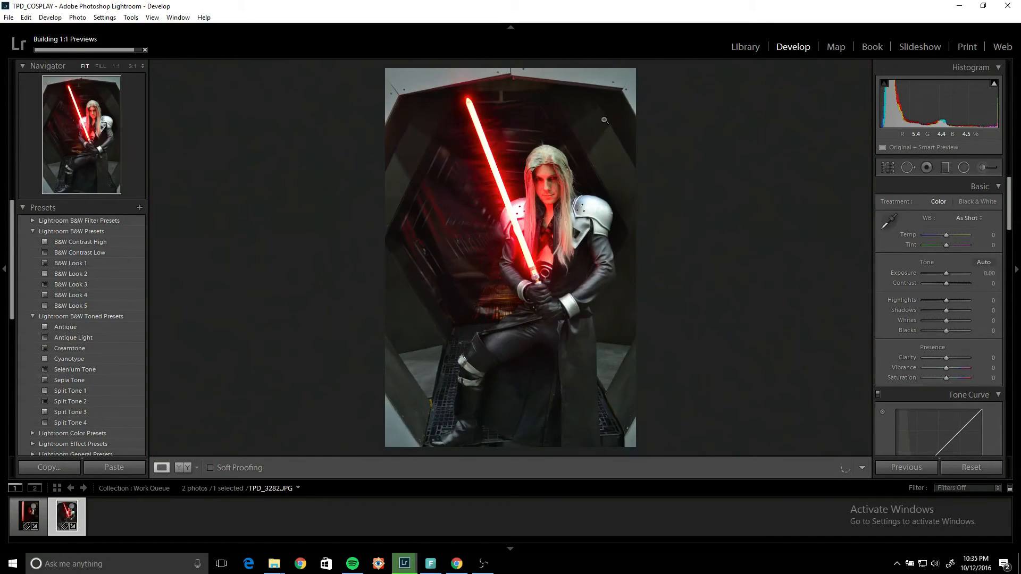
key(y)
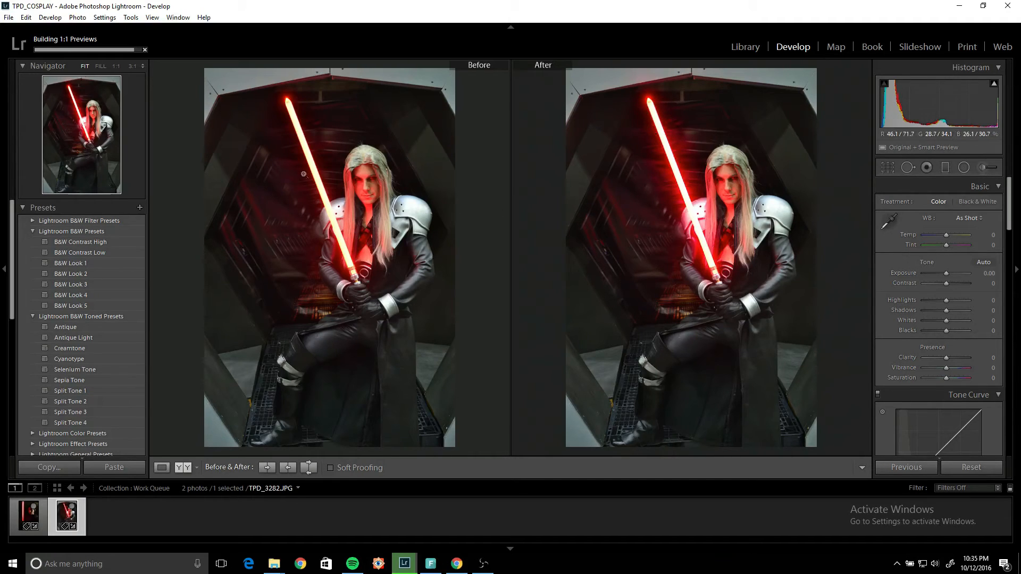
Select the topmost radial filter on the blade and change its color to blue with hue 245 and saturation 93%.
click(960, 169)
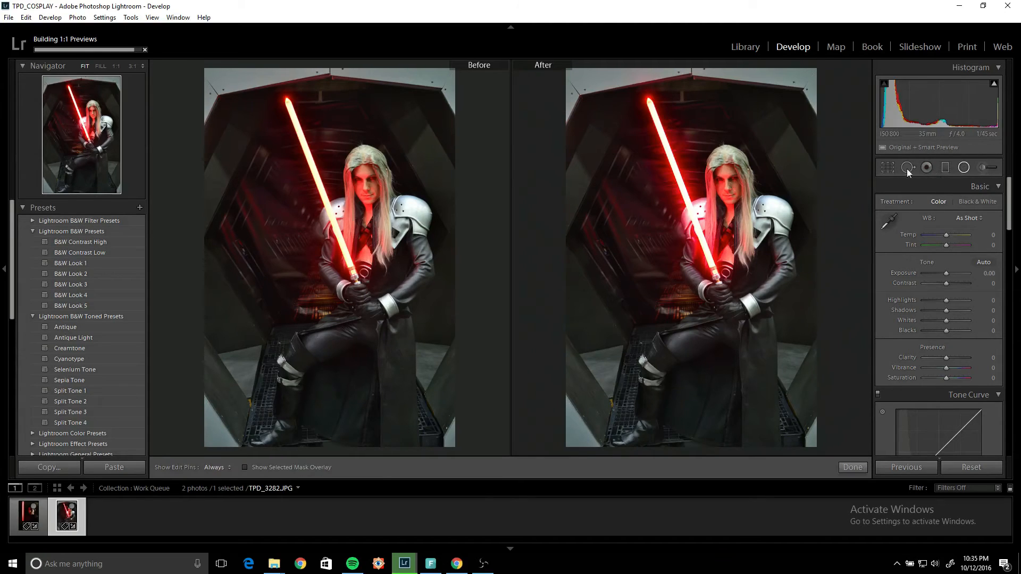
click(680, 181)
click(960, 397)
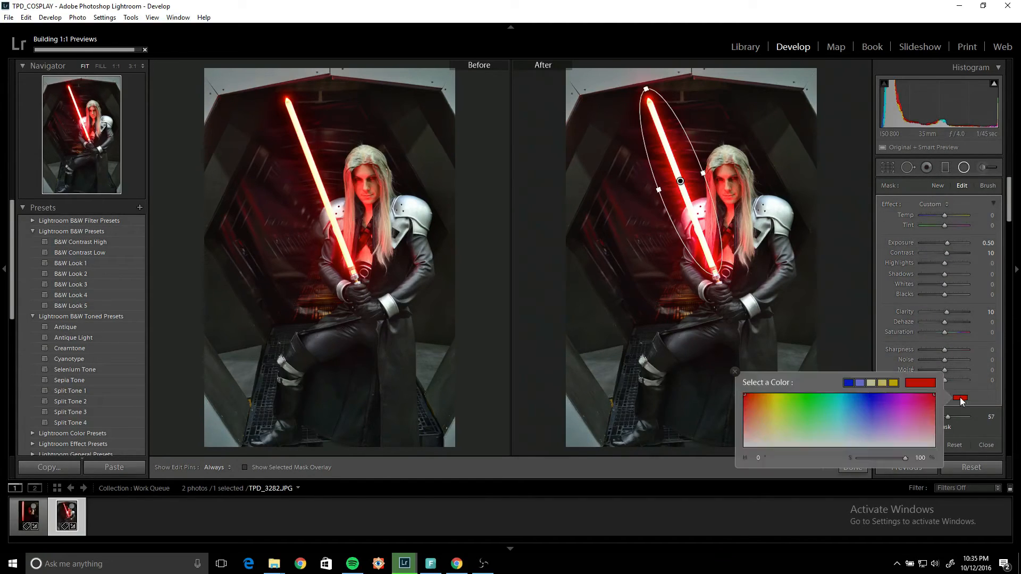
click(875, 398)
drag(875, 398, 875, 397)
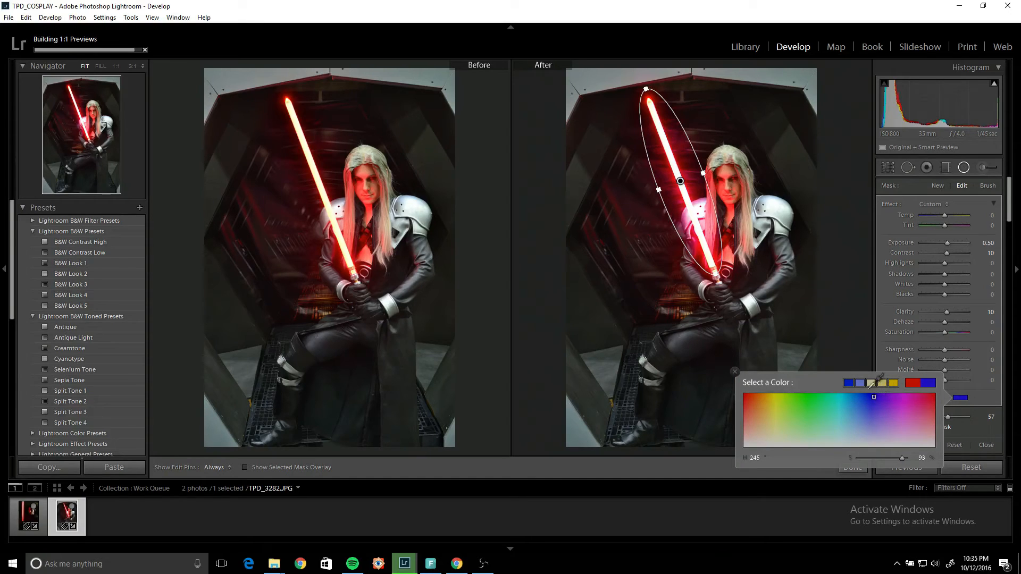
Duplicate the blue radial filter on the blade twice in place.
right_click(695, 215)
click(707, 219)
right_click(682, 204)
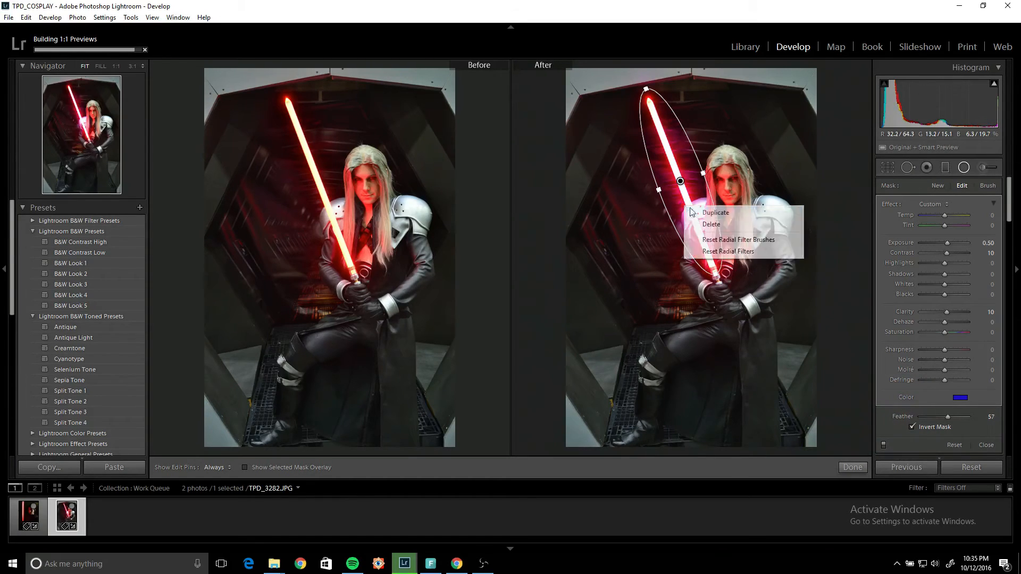
click(721, 215)
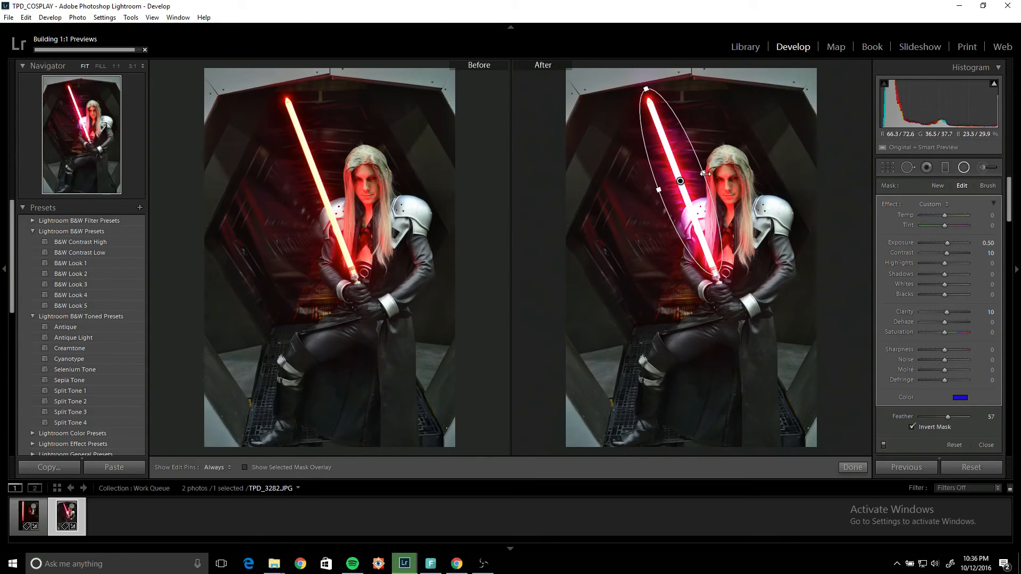
Widen the top blue radial filter slightly, duplicate it once more and finish editing it.
drag(705, 174, 707, 173)
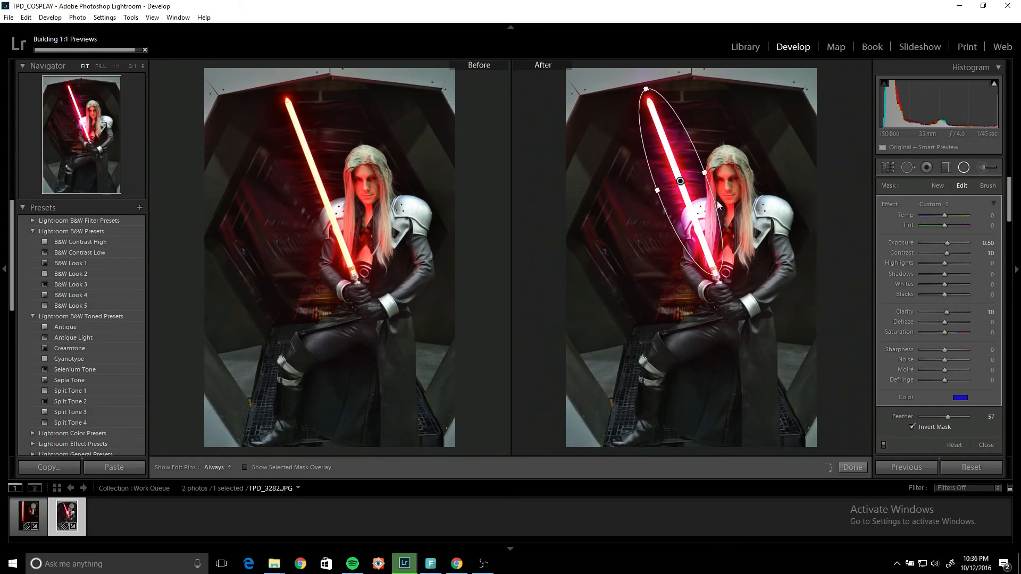
right_click(677, 157)
click(705, 165)
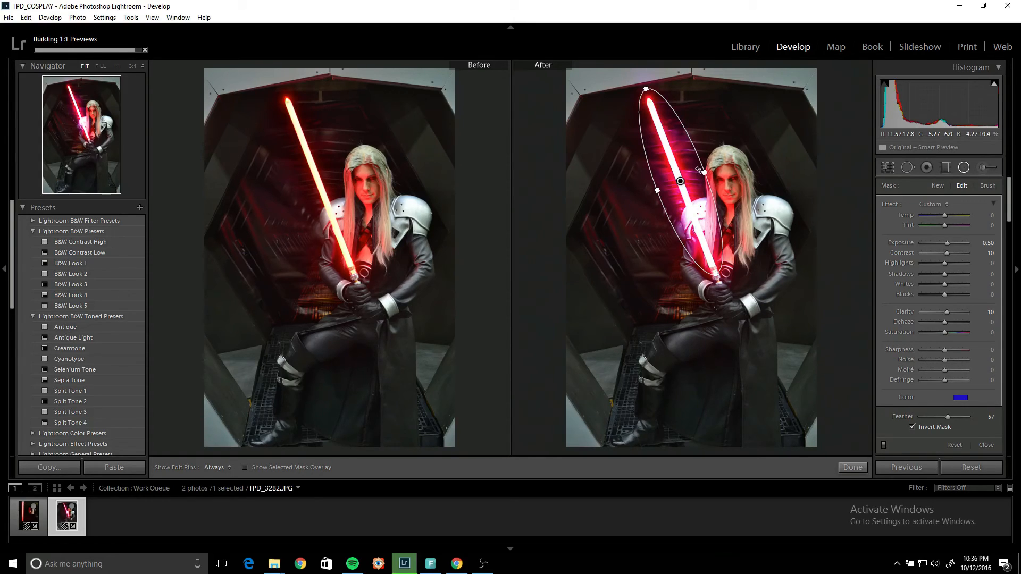
key(Return)
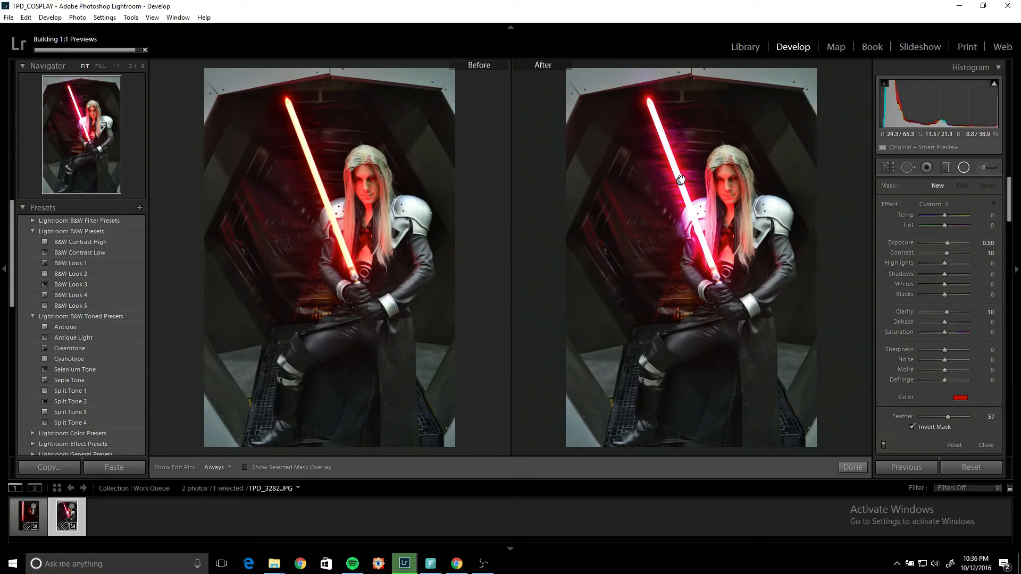
click(680, 181)
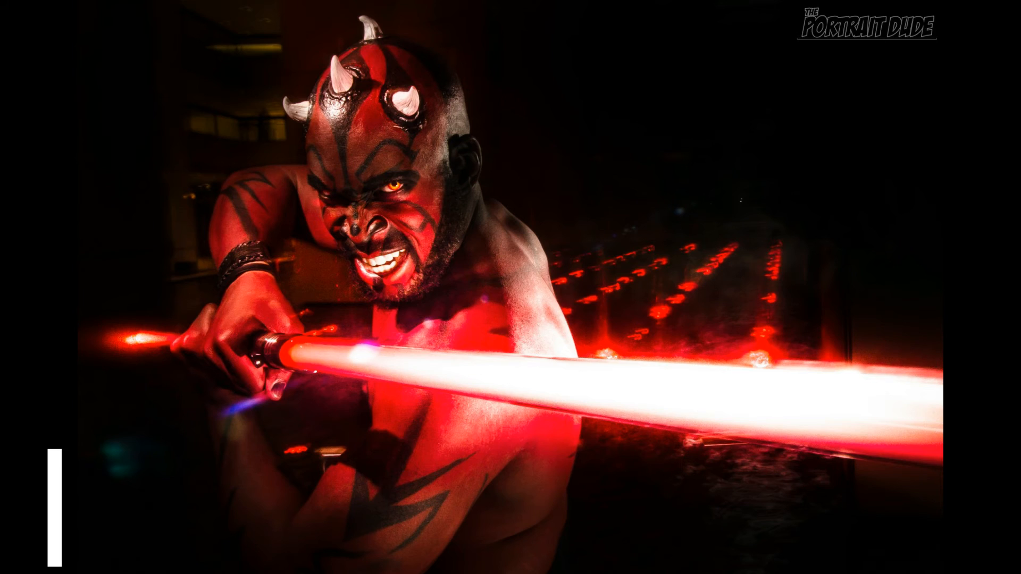